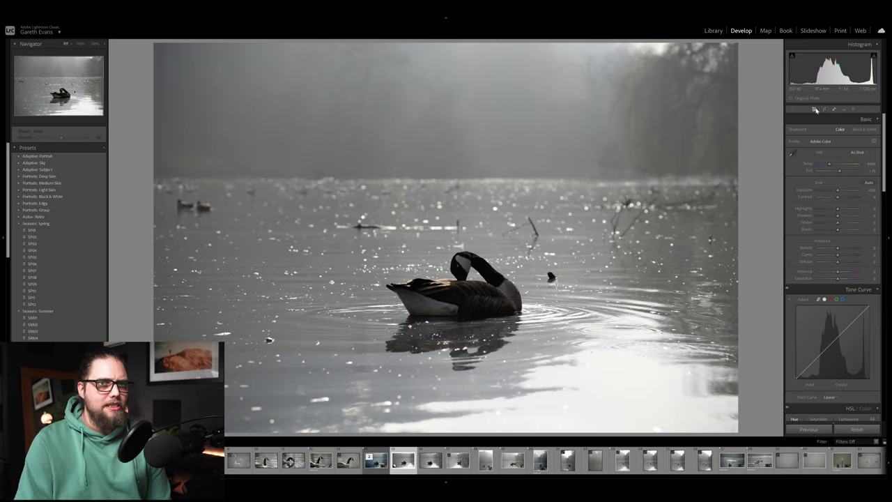
Crop the photo slightly tighter at the original aspect ratio and reposition the frame around the goose.
click(825, 110)
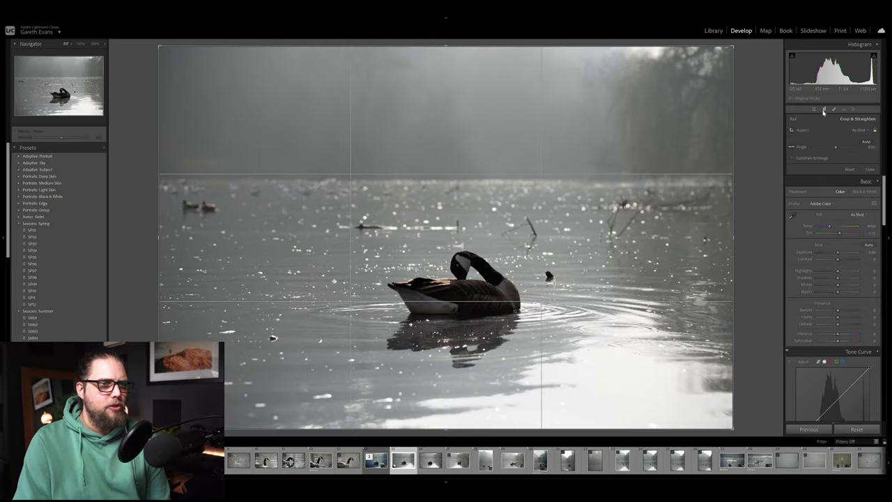
drag(159, 237, 169, 237)
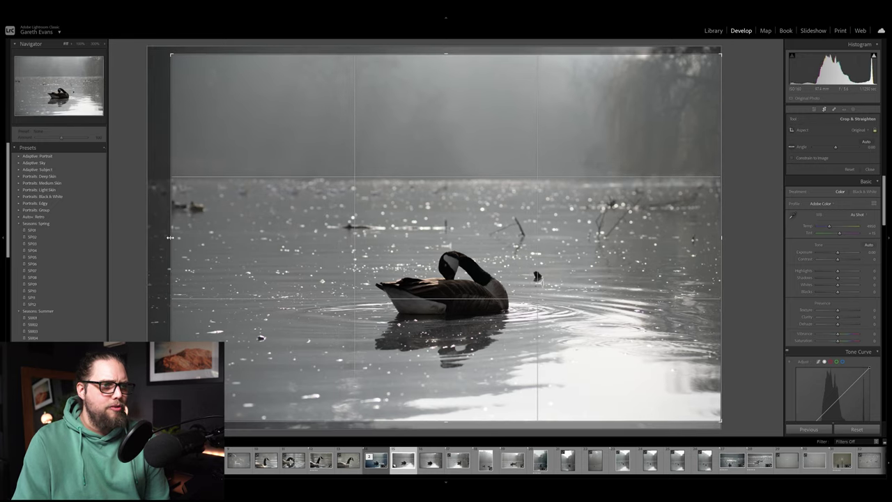
drag(444, 293, 429, 285)
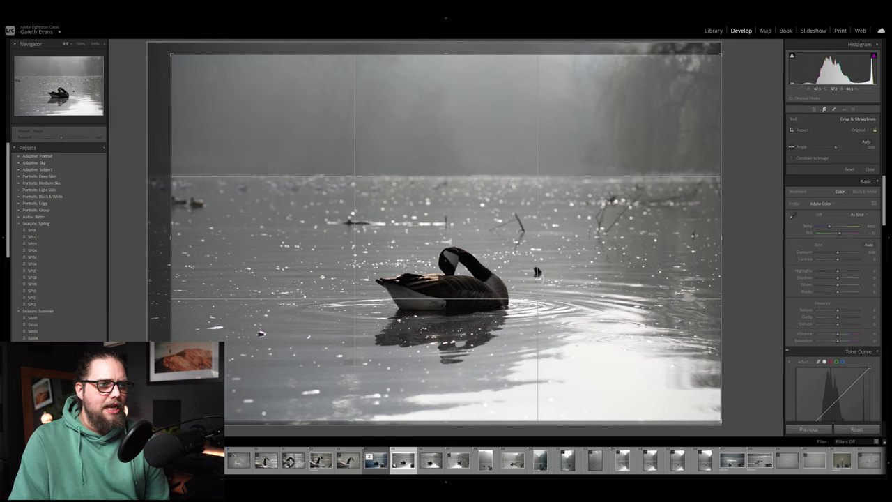
key(r)
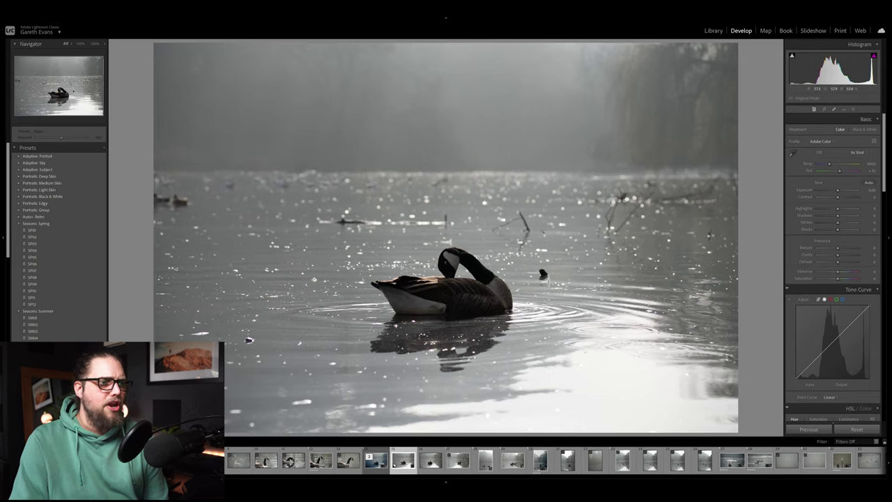
key(r)
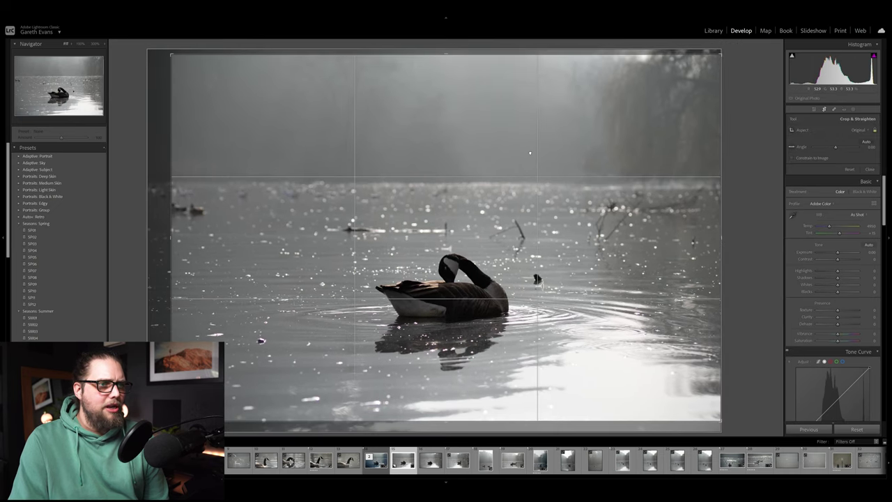
click(815, 111)
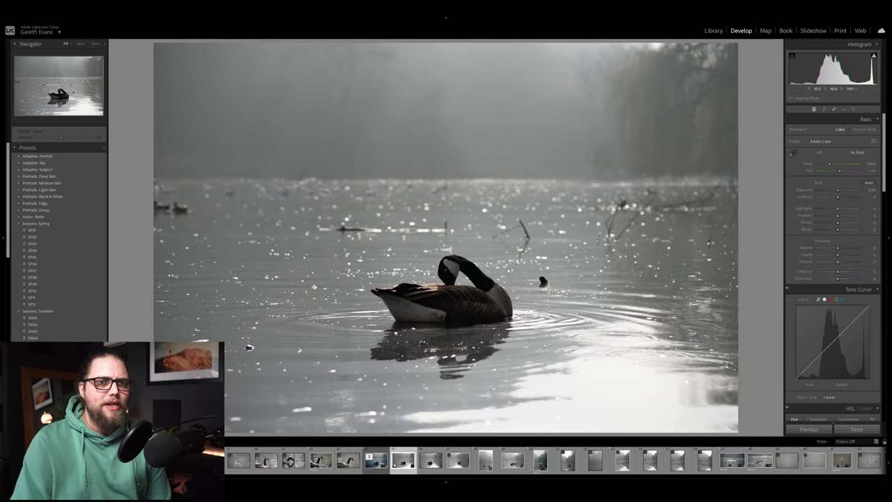
Set the photo's Contrast to +10, Highlights to -54, Shadows to +13, Vibrance to +10 and Saturation to -9.
drag(837, 197, 840, 217)
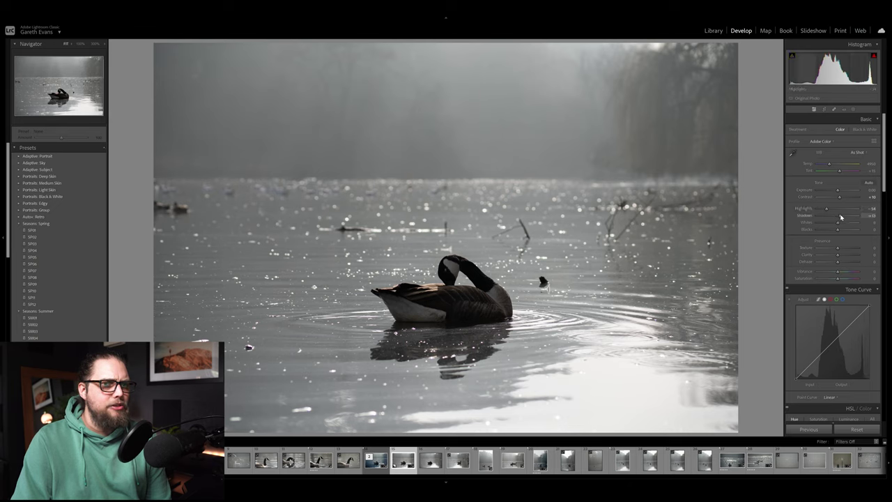
scroll(838, 219, down, 5)
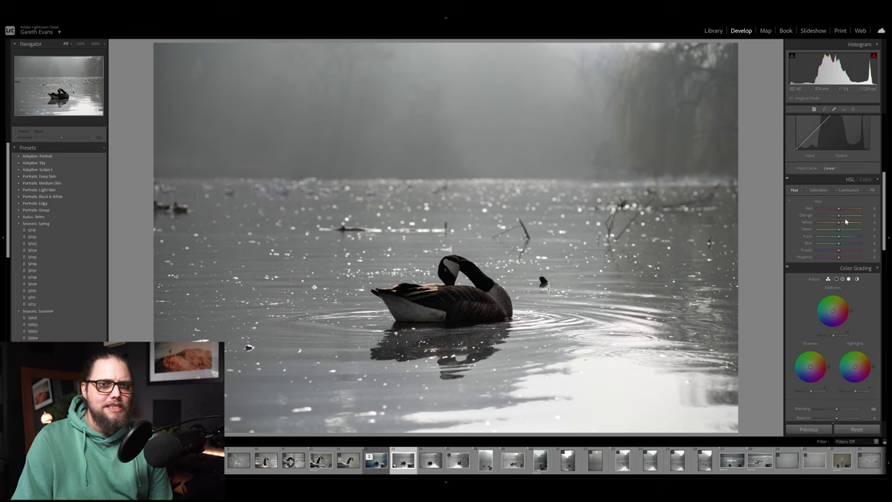
drag(834, 218, 837, 219)
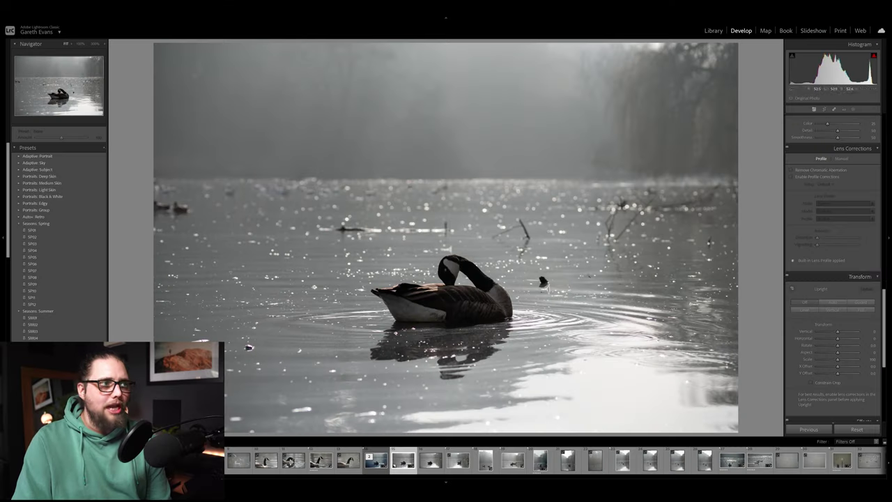
Add a slight dark post-crop vignette in Highlight Priority style and fine-tune the red primary hue in the calibration.
scroll(797, 265, down, 3)
scroll(796, 271, down, 2)
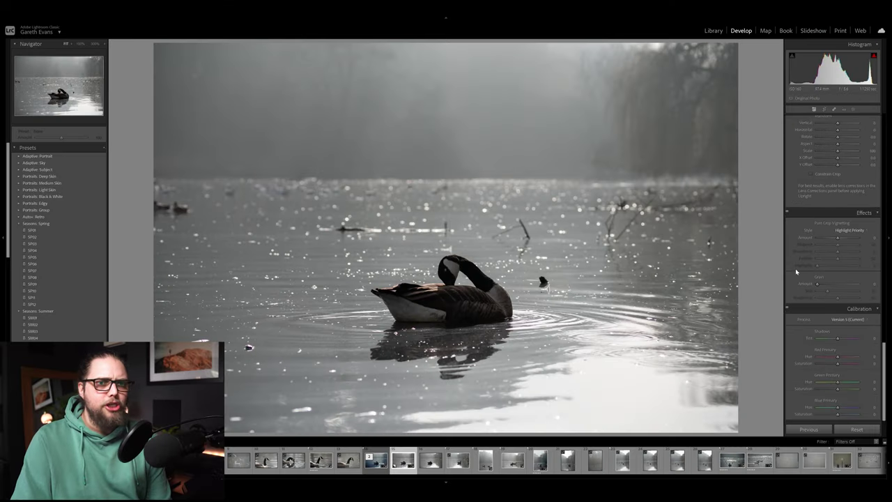
drag(837, 238, 834, 241)
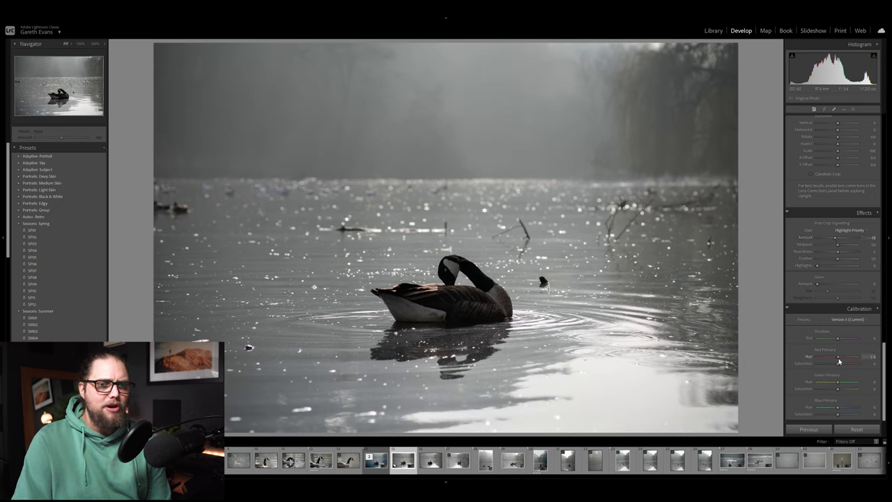
drag(839, 361, 838, 360)
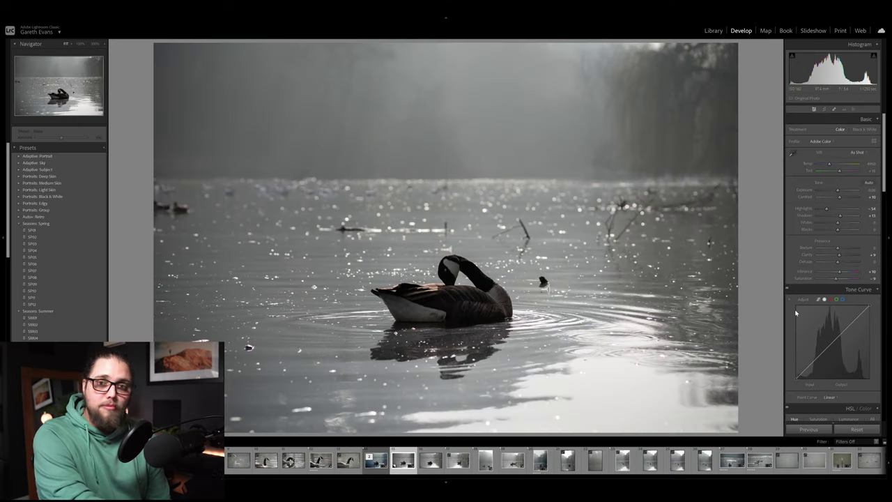
Compare the edited goose photo with its unedited before version.
key(backslash)
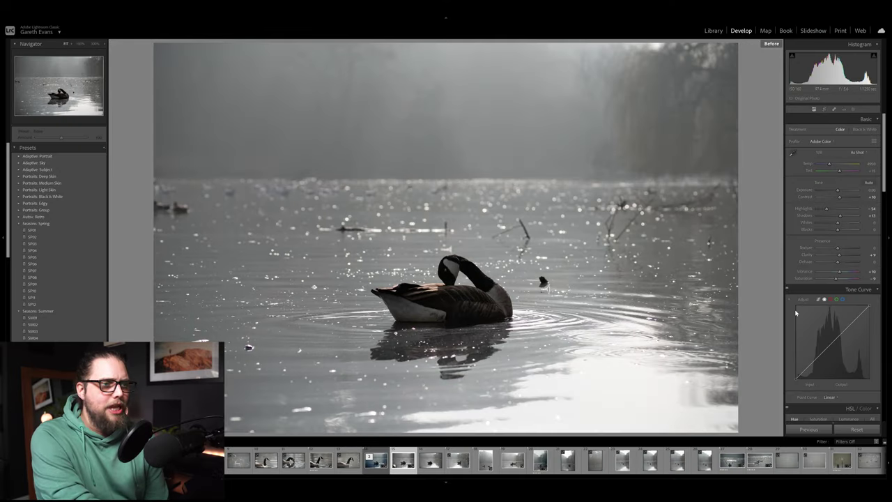
key(backslash)
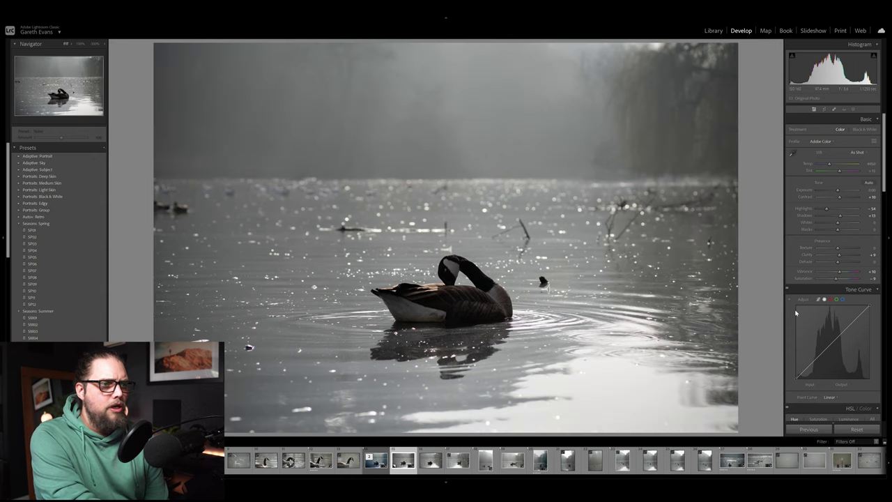
key(backslash)
key(backslash)
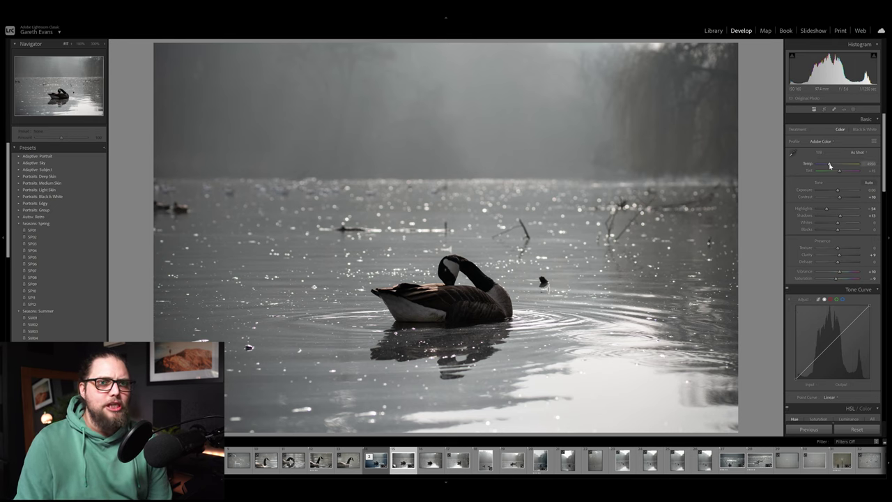
Cool the white balance temperature to 4571 and apply the Modern 04 profile at an amount of 68.
drag(830, 165, 829, 165)
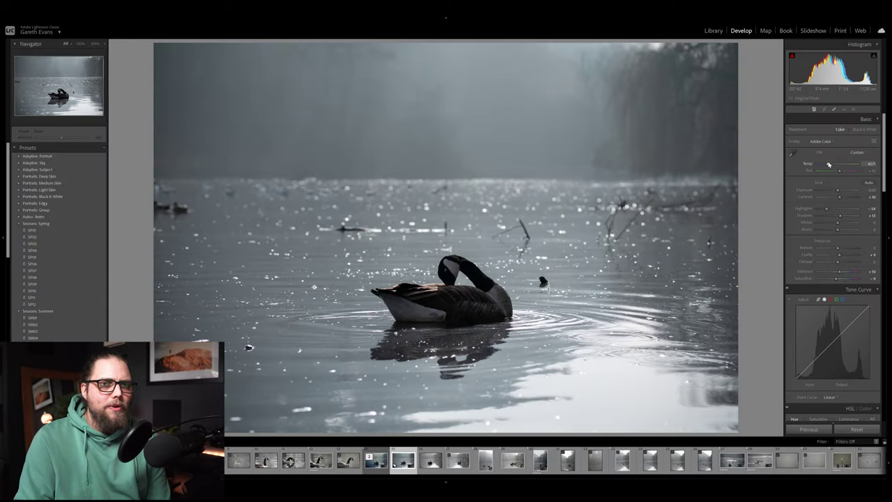
click(873, 143)
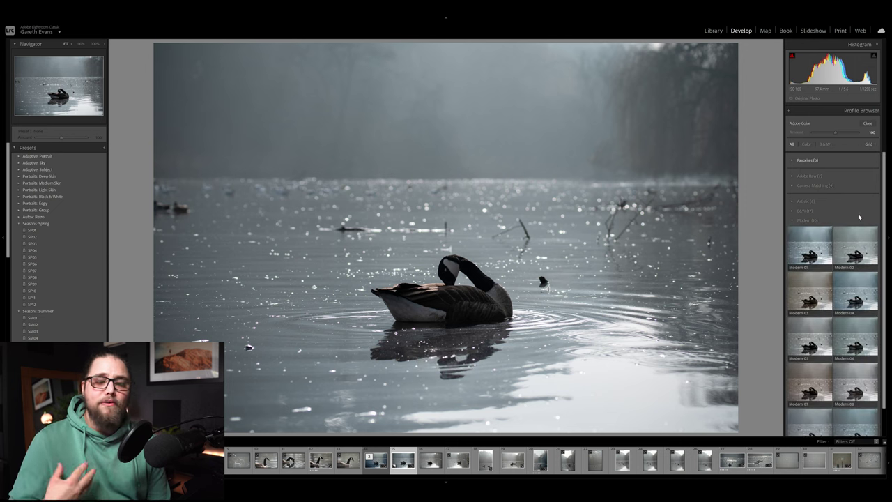
click(822, 249)
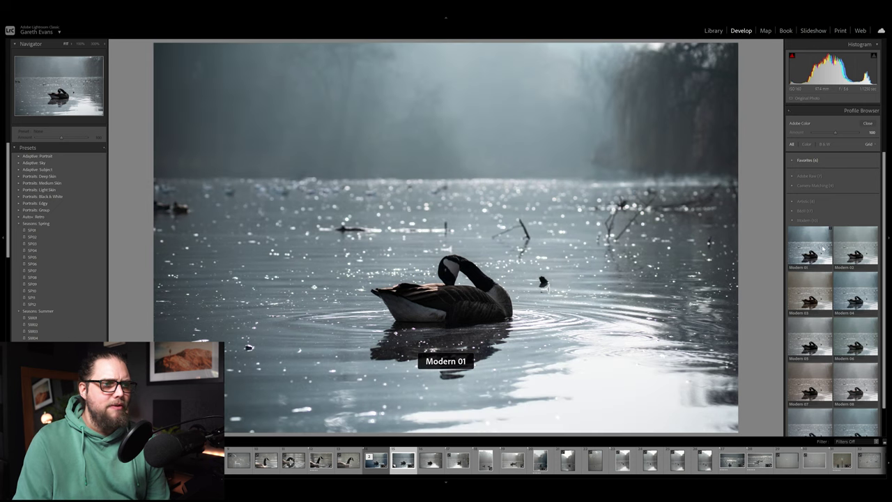
click(844, 258)
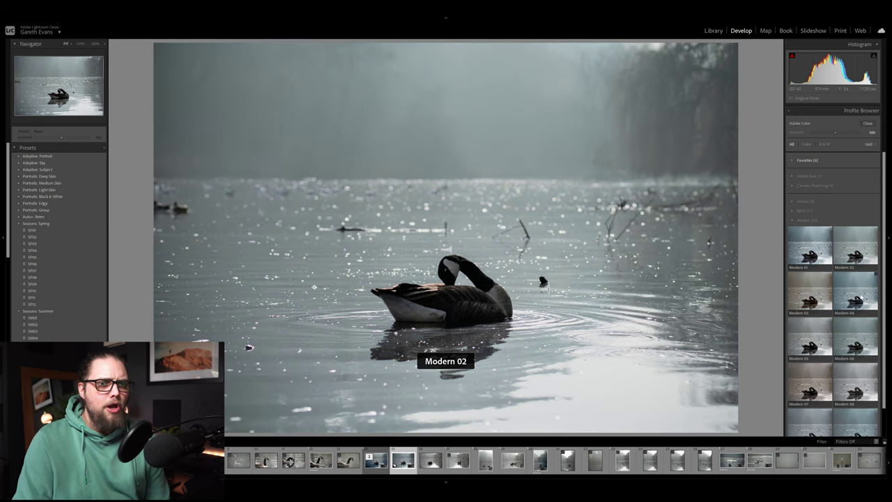
click(861, 298)
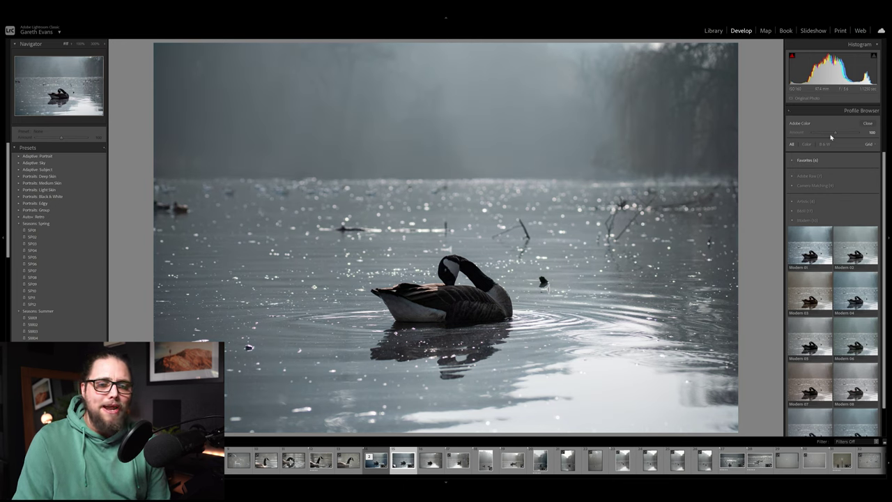
click(833, 223)
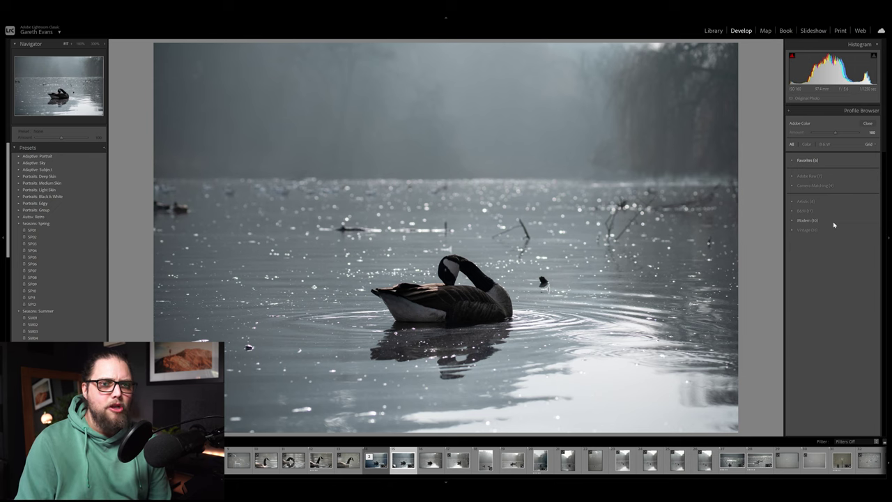
click(811, 224)
scroll(845, 390, down, 1)
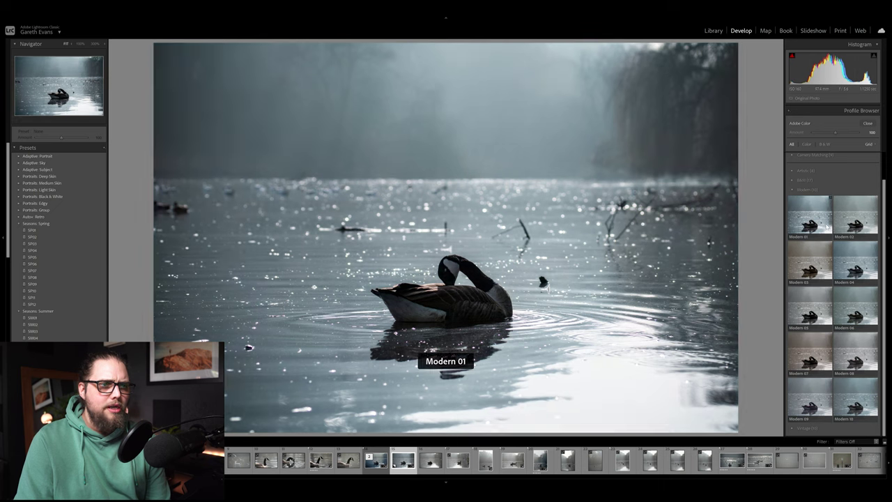
click(855, 261)
drag(835, 133, 828, 134)
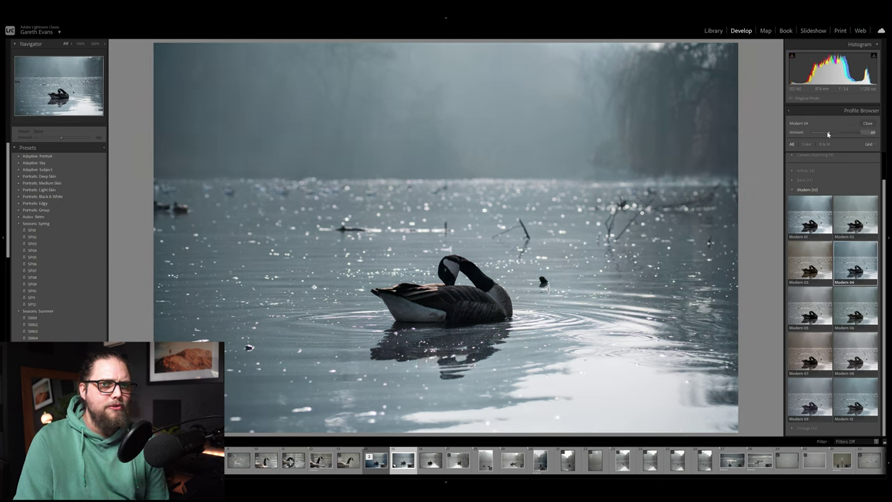
click(871, 124)
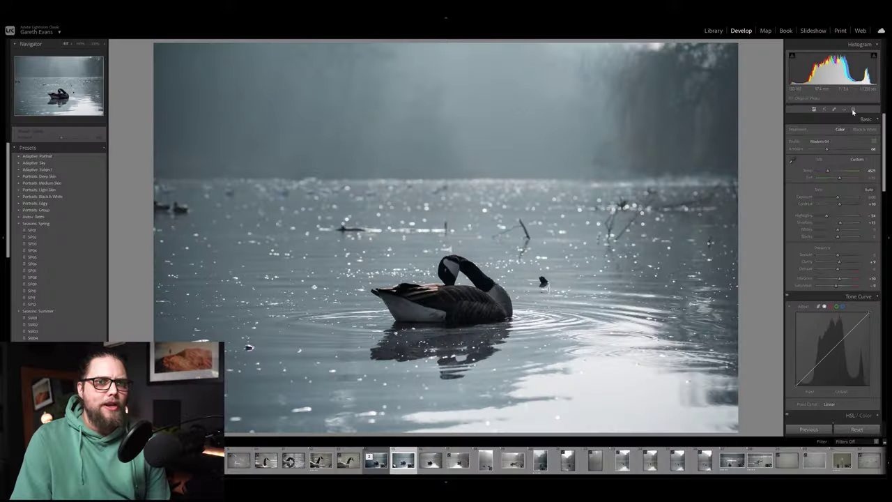
Create a subject mask on the goose and raise its exposure to 0.26.
click(853, 111)
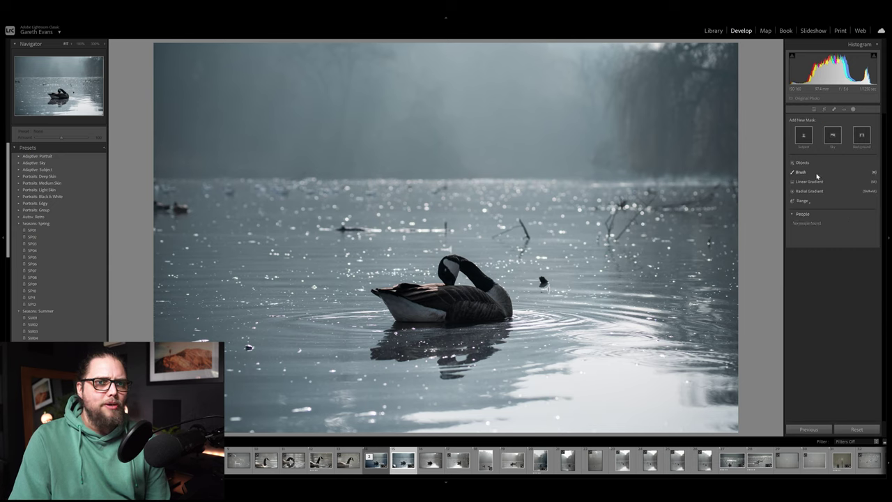
click(803, 138)
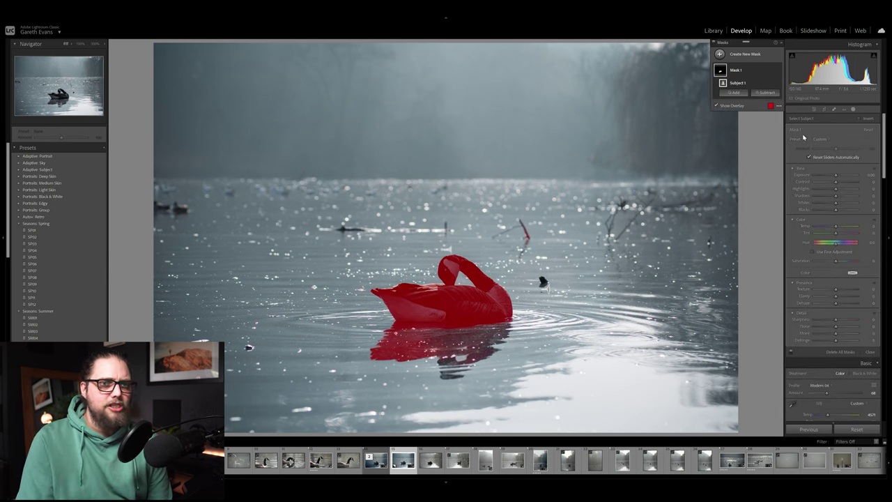
drag(835, 175, 838, 177)
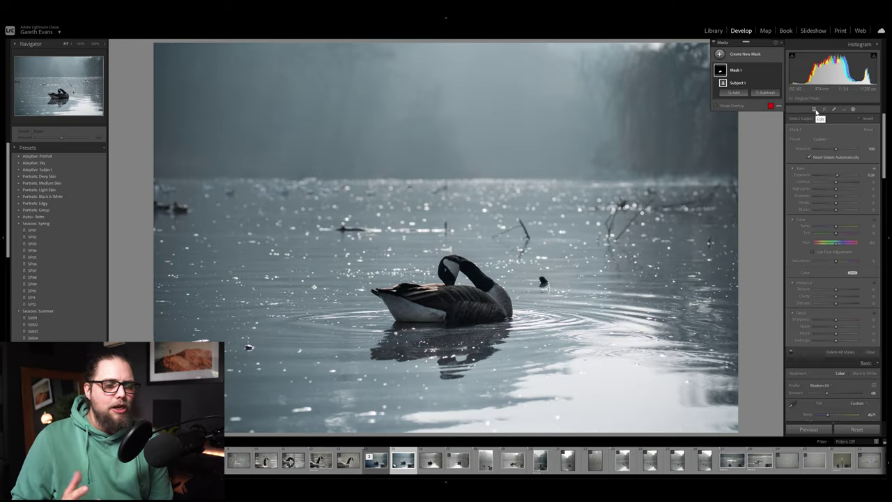
Add a linear gradient mask rising from the lower edge of the water to the goose and lower its exposure.
click(751, 56)
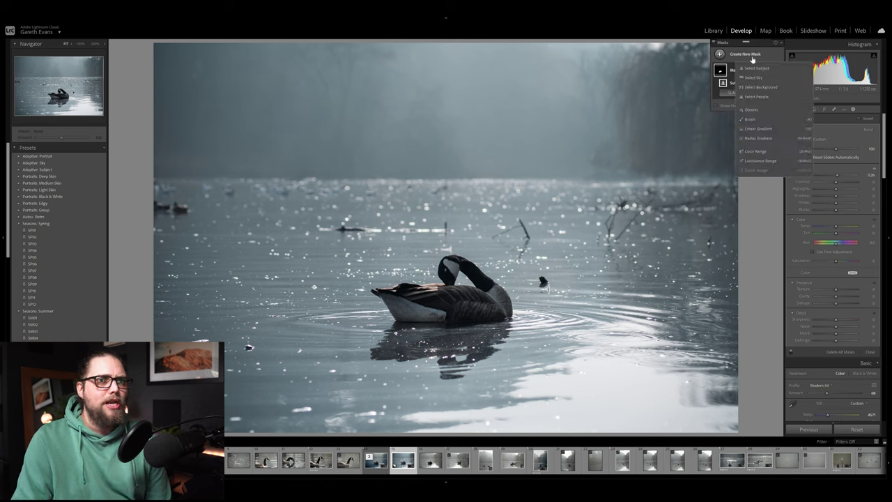
click(758, 129)
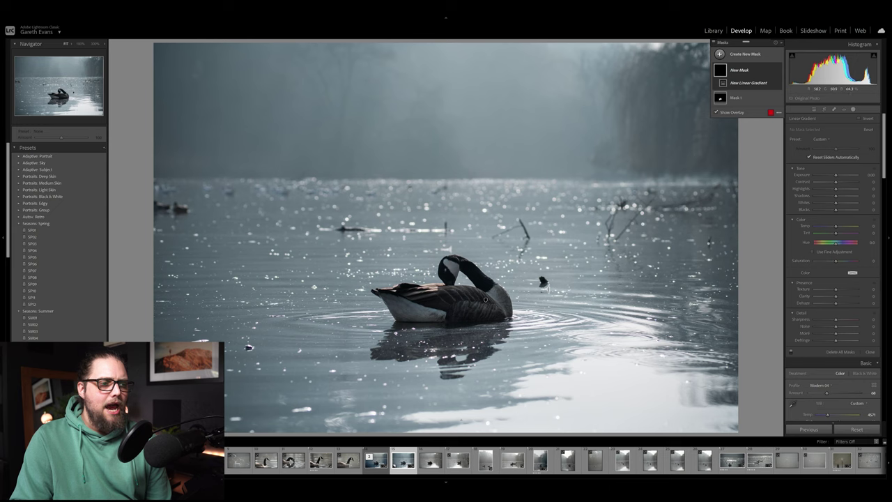
drag(454, 406, 453, 307)
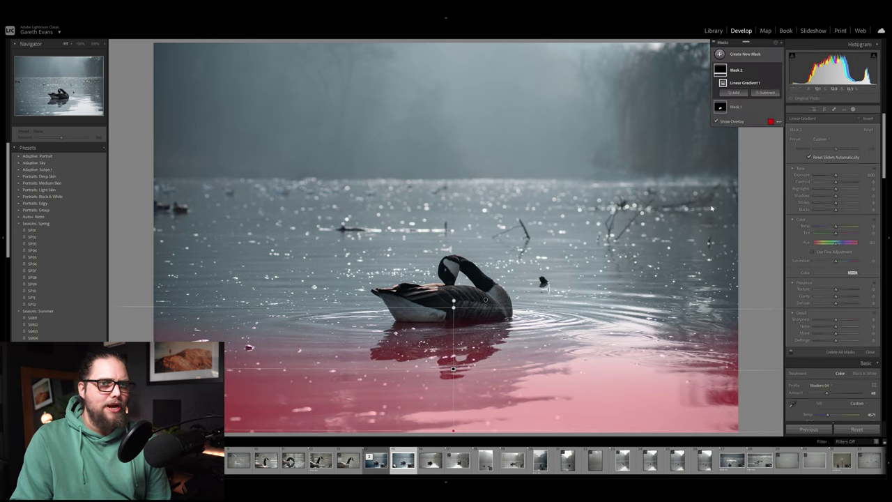
drag(835, 174, 830, 174)
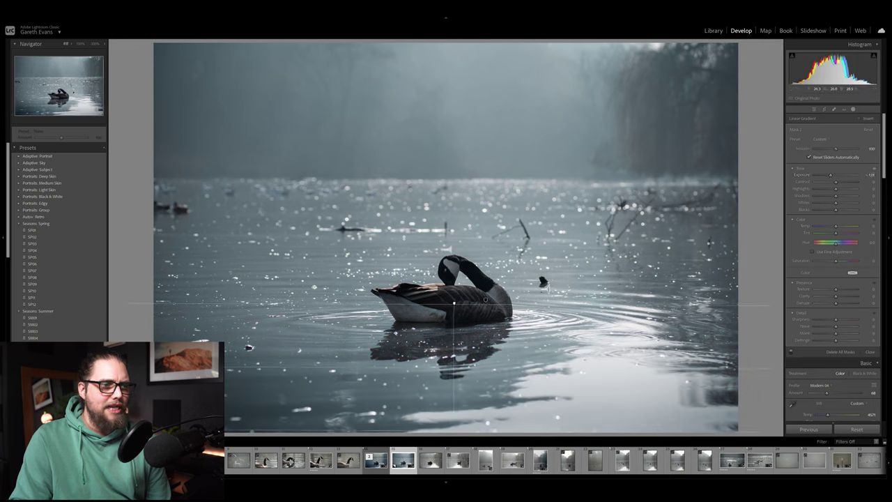
drag(829, 176, 827, 176)
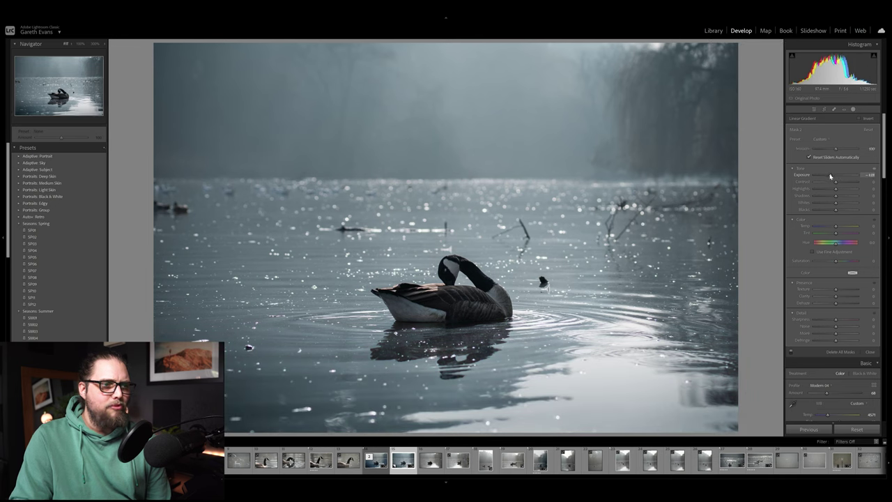
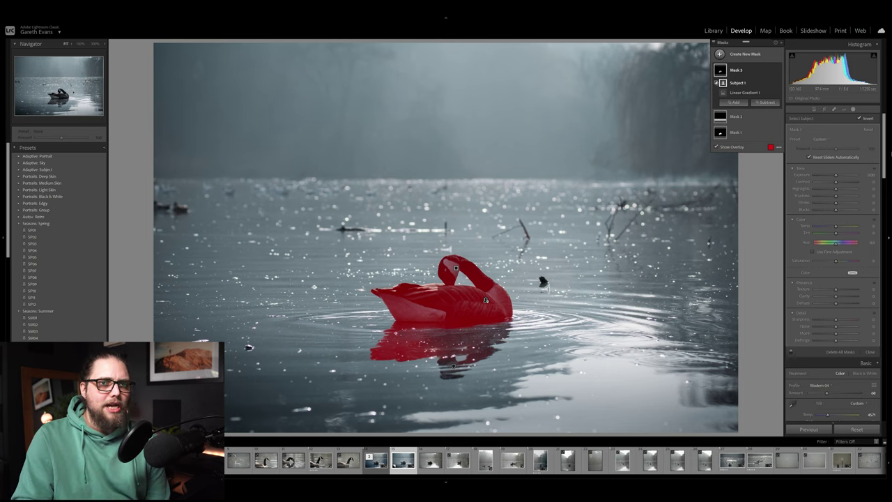
Invert the subject selection in the third mask to target the water around the goose, and lower its exposure to -0.53.
click(861, 119)
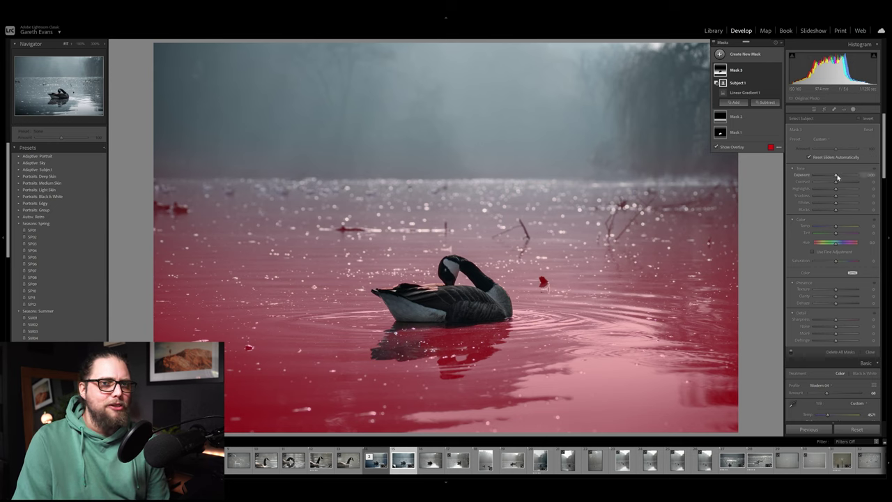
drag(836, 177, 832, 178)
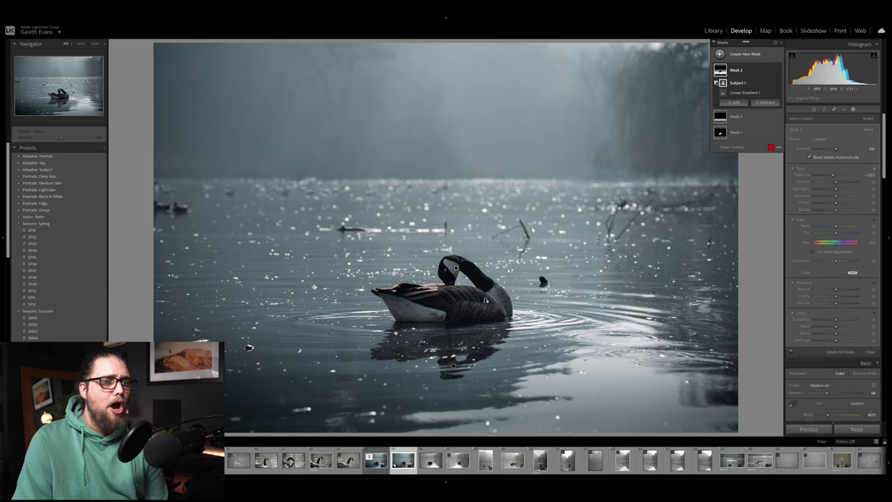
Cool the third mask's temperature to -22 and compare the photo with and without that mask.
drag(835, 229, 831, 229)
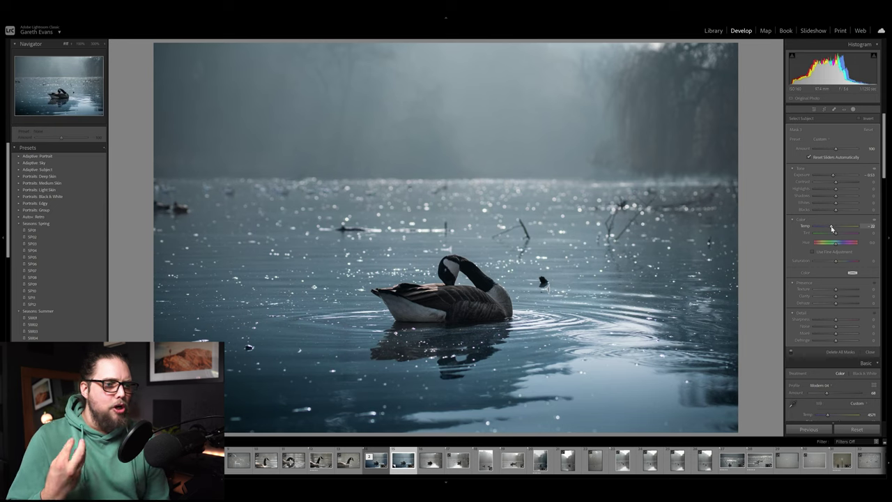
drag(831, 228, 831, 229)
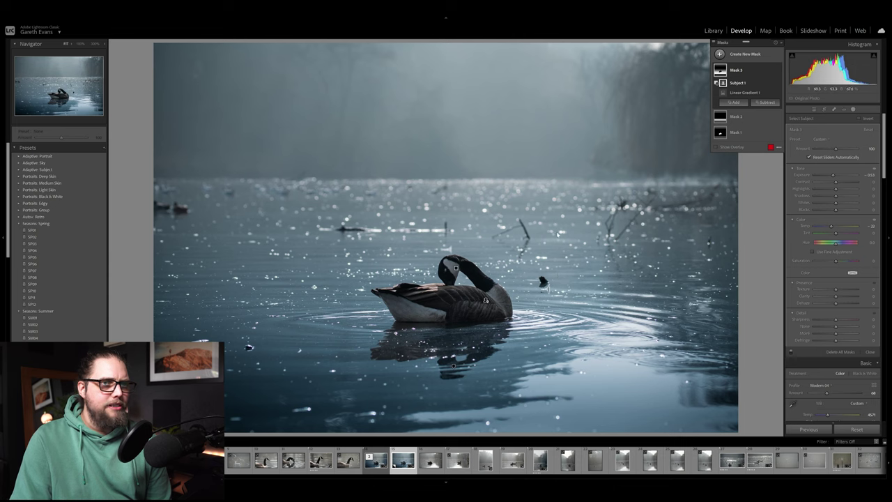
click(779, 71)
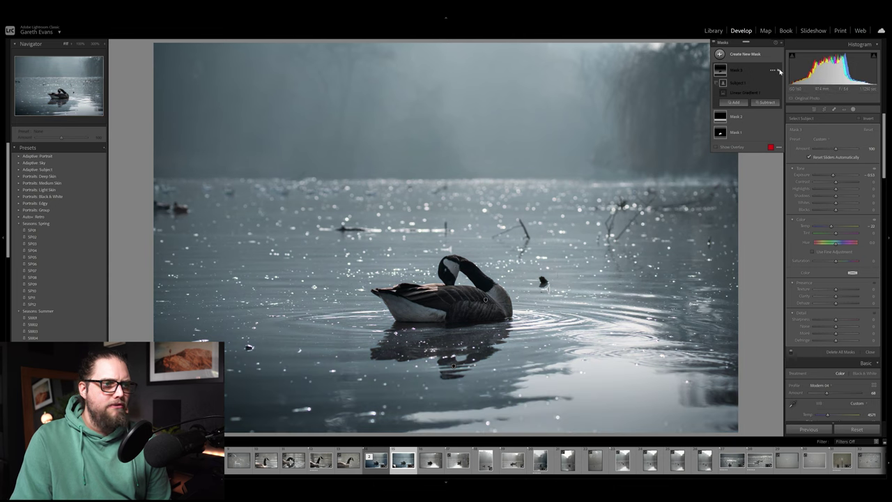
click(778, 72)
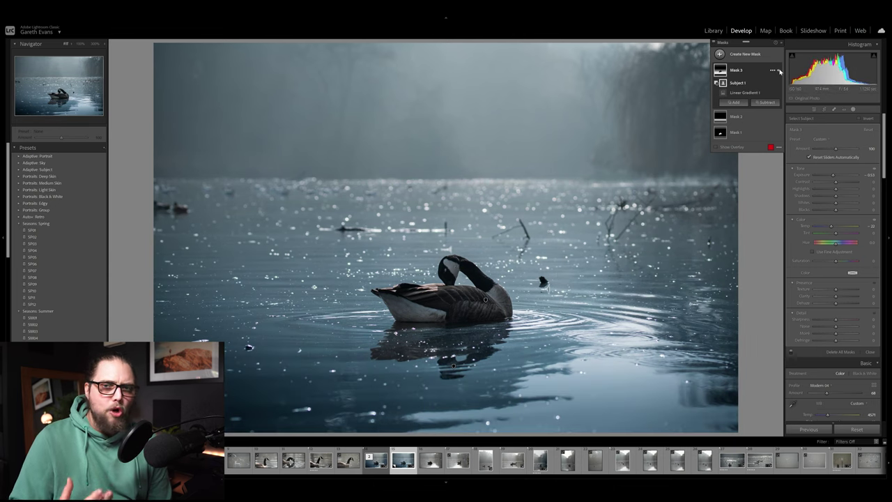
click(779, 72)
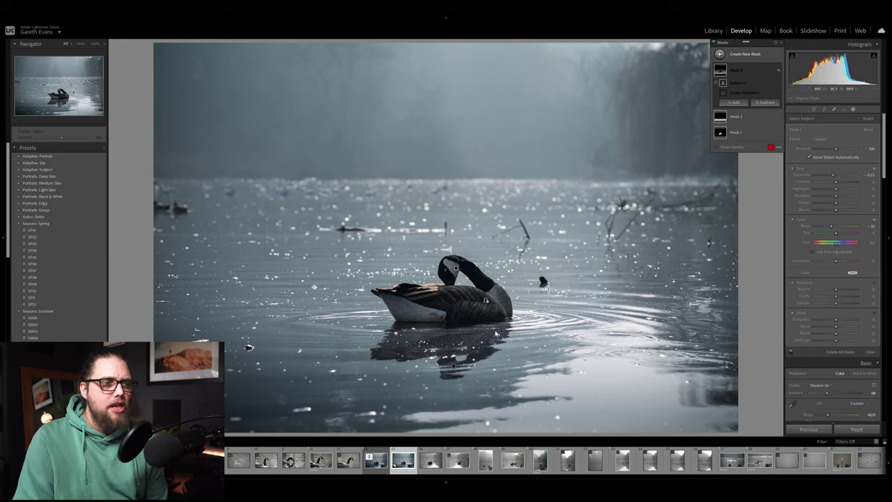
click(778, 72)
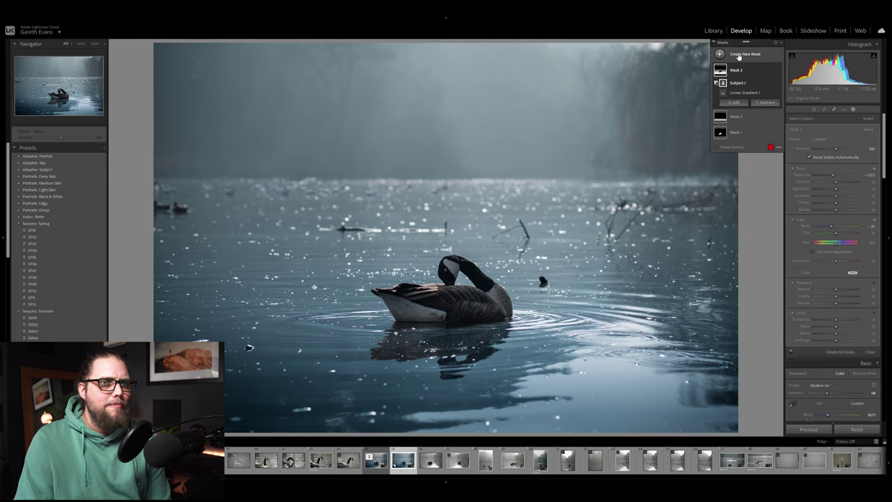
Add a new linear gradient mask running from the misty upper background down to the goose's waterline.
click(739, 56)
click(752, 130)
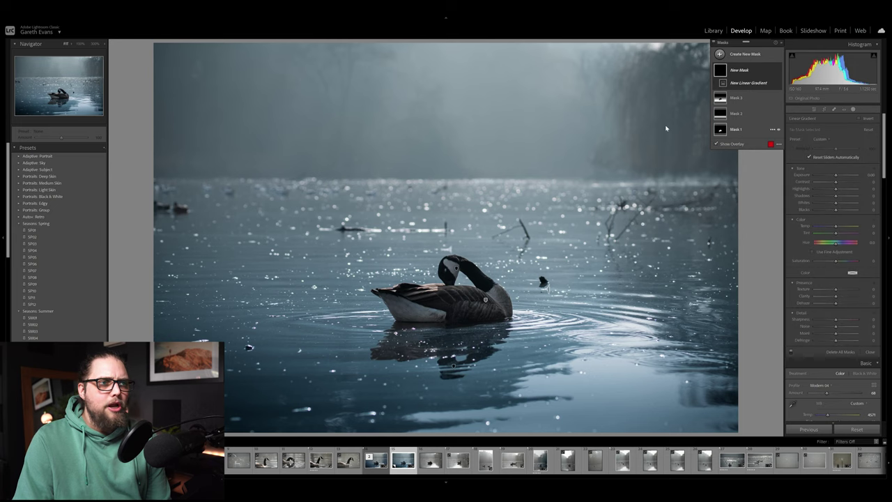
drag(469, 90, 469, 178)
drag(485, 299, 459, 321)
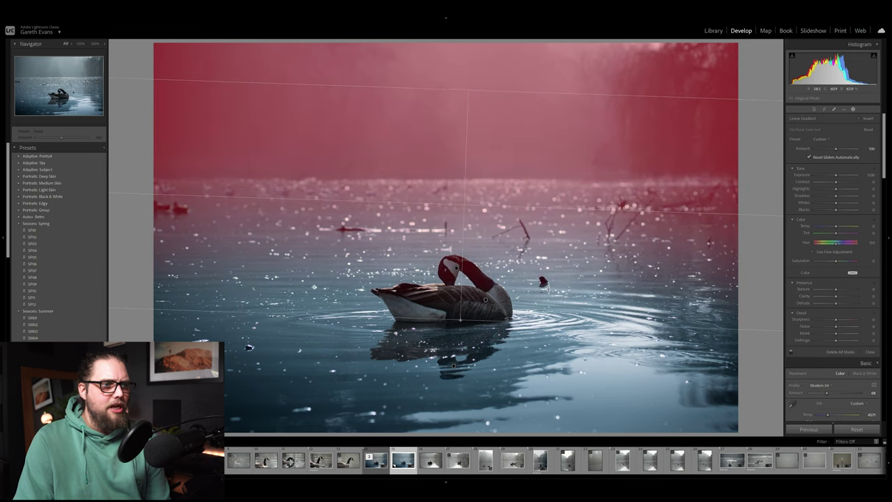
Lower the dehaze of the upper background gradient mask and nudge its exposure up slightly, with the mask overlay hidden.
drag(836, 226, 837, 225)
drag(836, 303, 833, 304)
key(o)
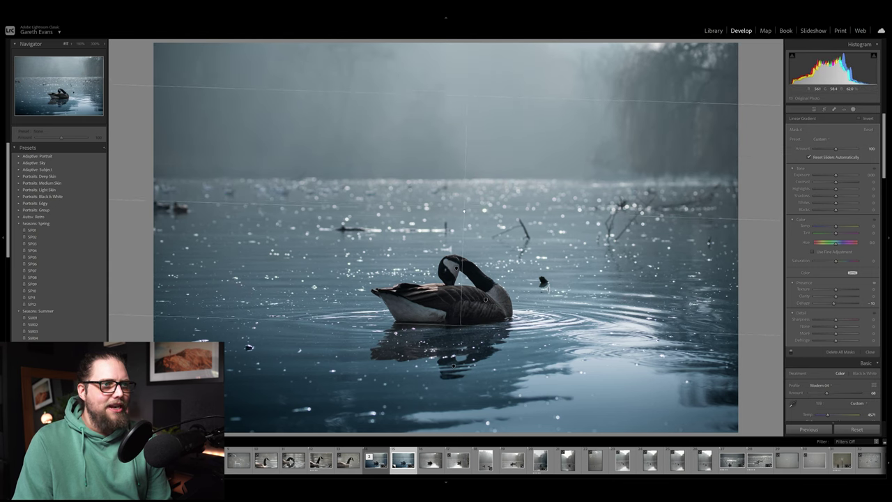
drag(834, 304, 833, 305)
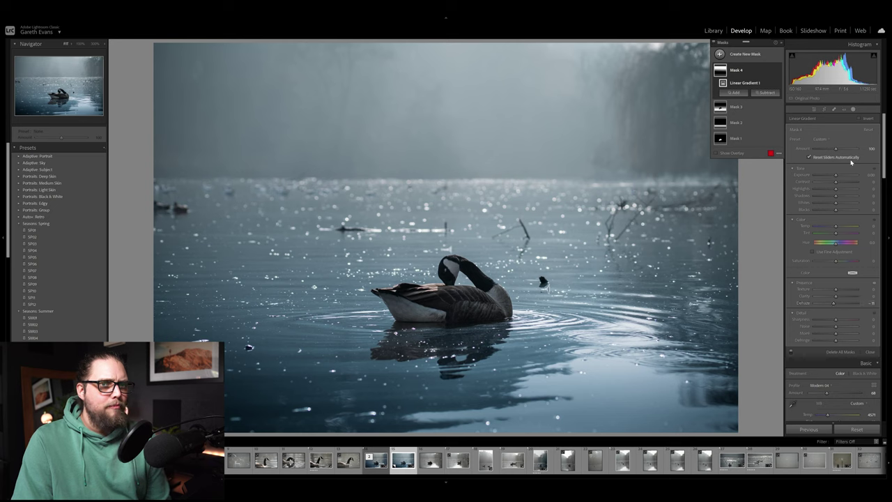
drag(835, 175, 836, 176)
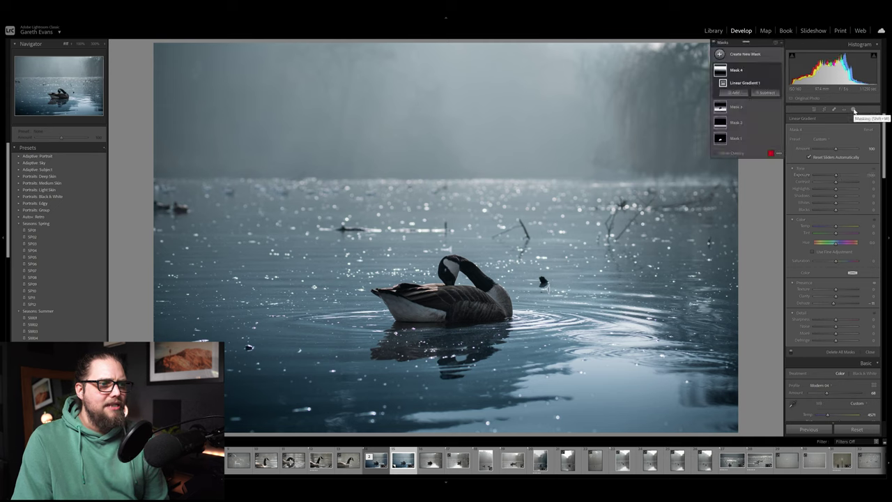
Close masking and compare the edited goose photo with its before version.
click(854, 110)
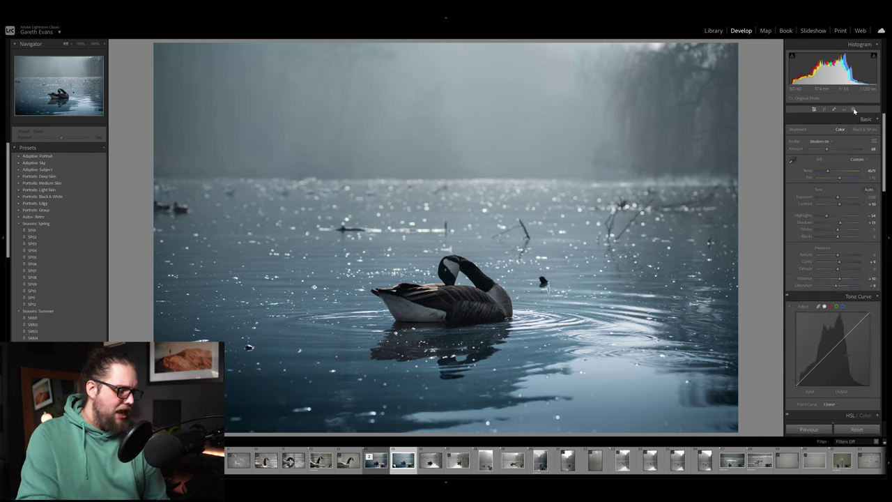
key(backslash)
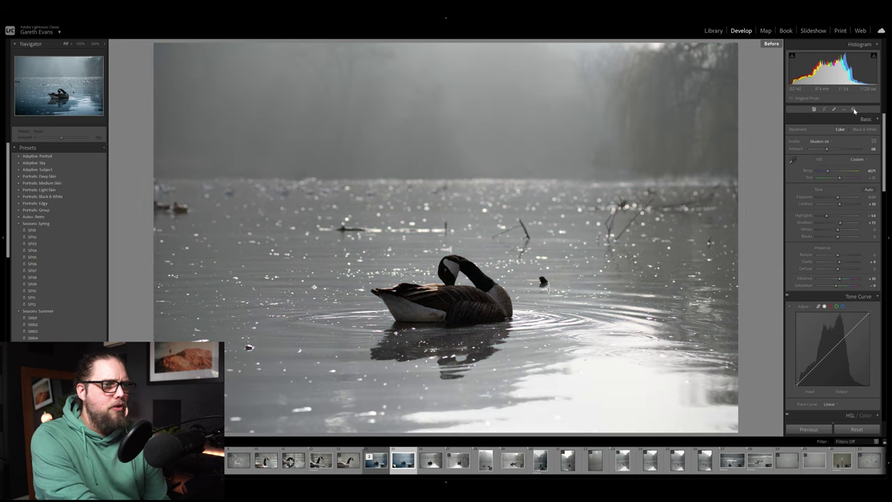
key(backslash)
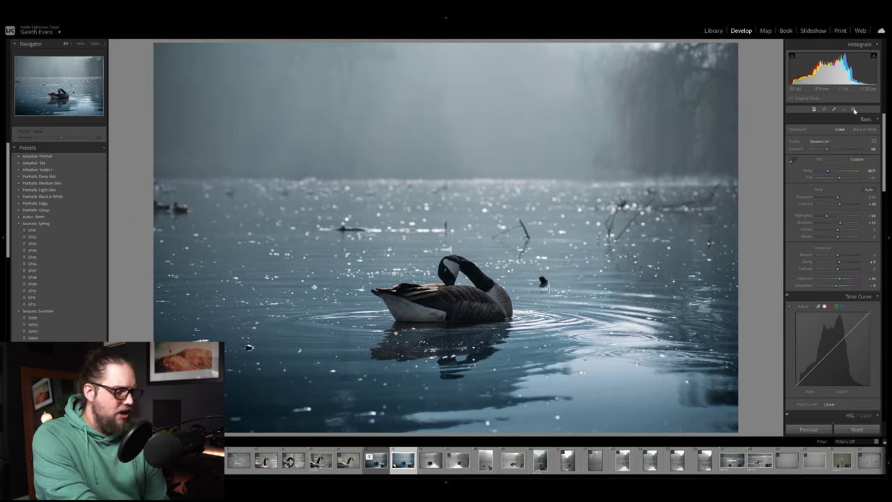
key(backslash)
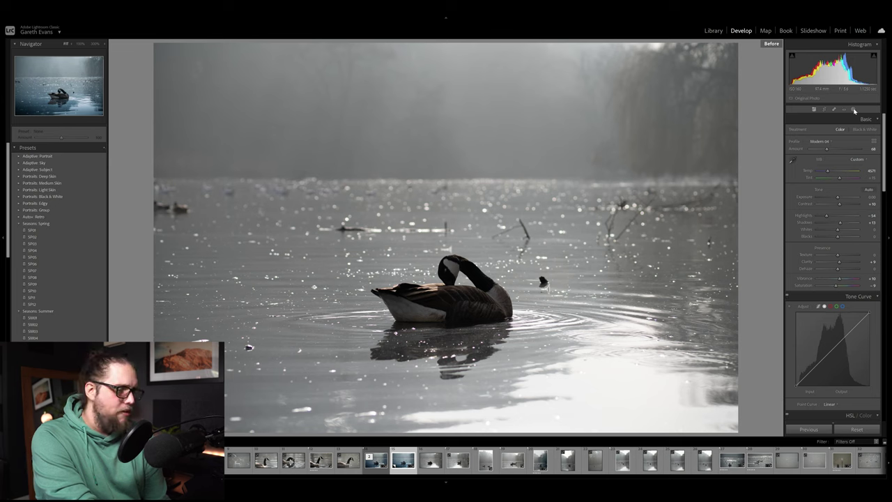
key(backslash)
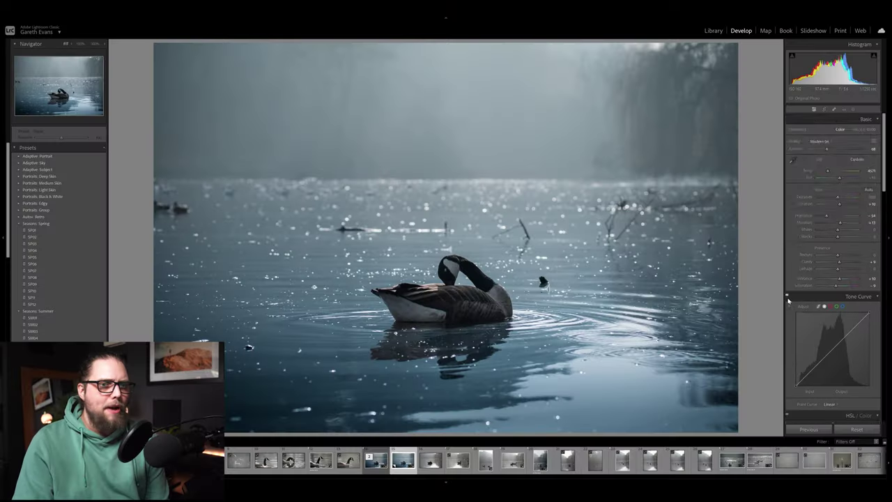
Color grade the photo with slightly warm orange midtones and highlights and blue shadows, comparing it with and without the grading.
scroll(787, 300, down, 10)
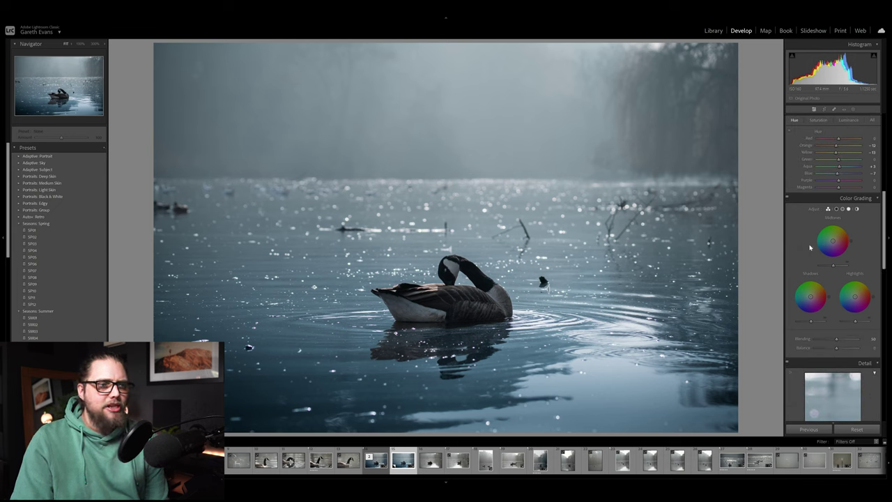
drag(832, 245, 833, 239)
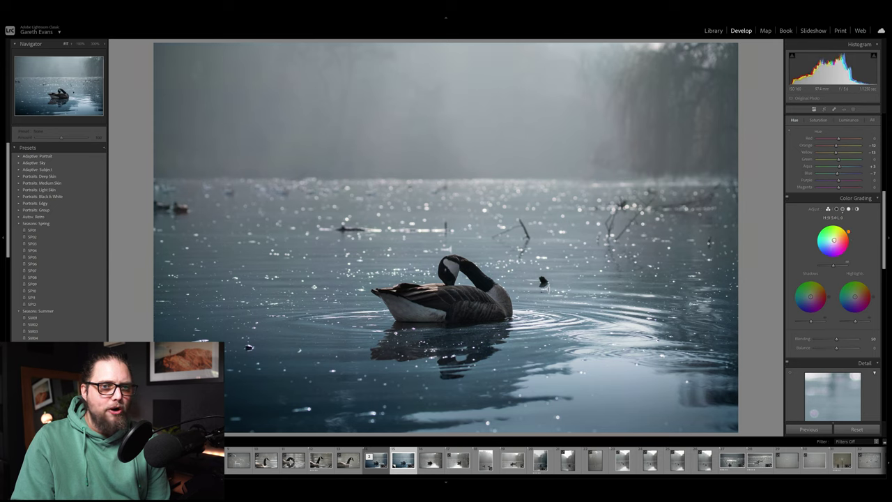
drag(810, 297, 807, 301)
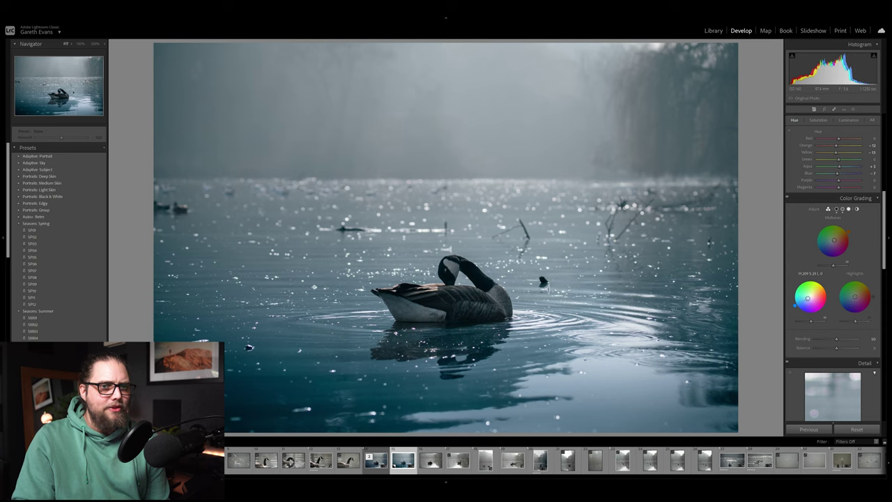
drag(856, 297, 856, 297)
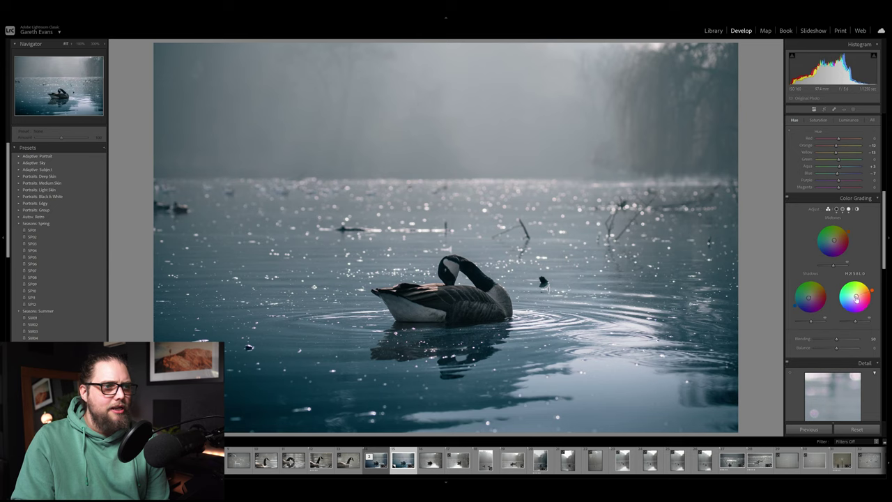
click(787, 198)
click(787, 199)
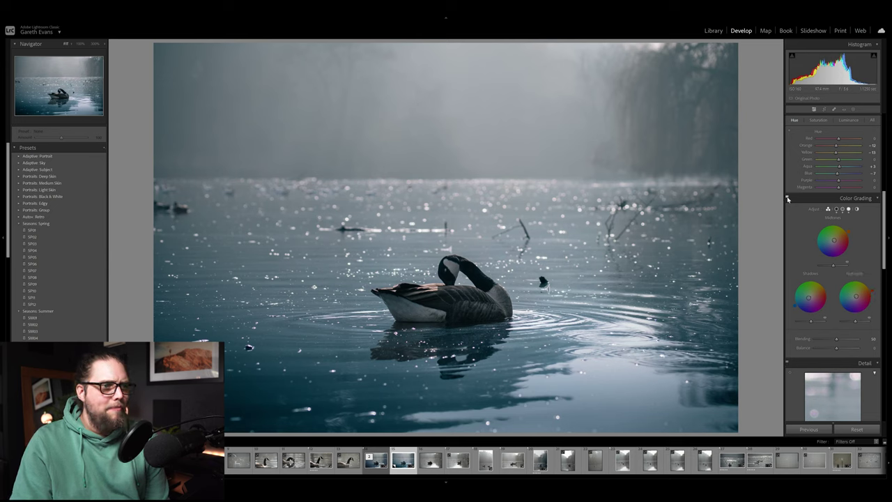
drag(856, 297, 856, 298)
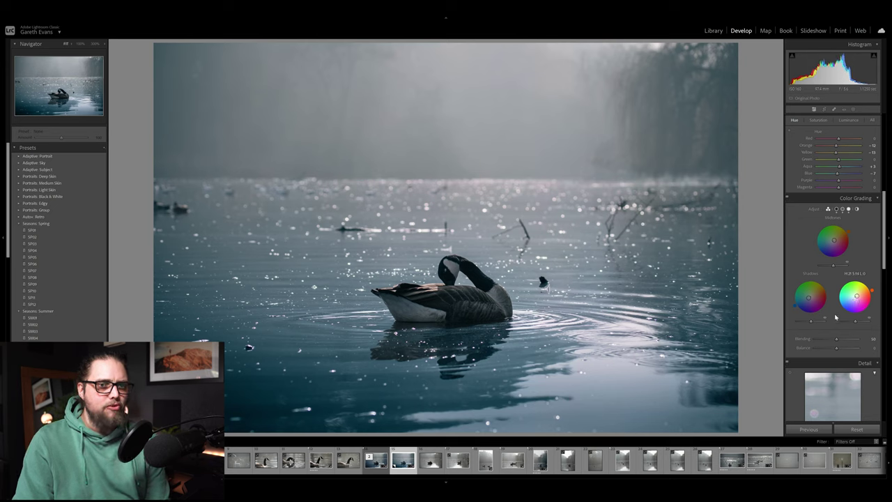
Lower the color grading midtones luminance to -57 and compare the result with the before version.
click(842, 209)
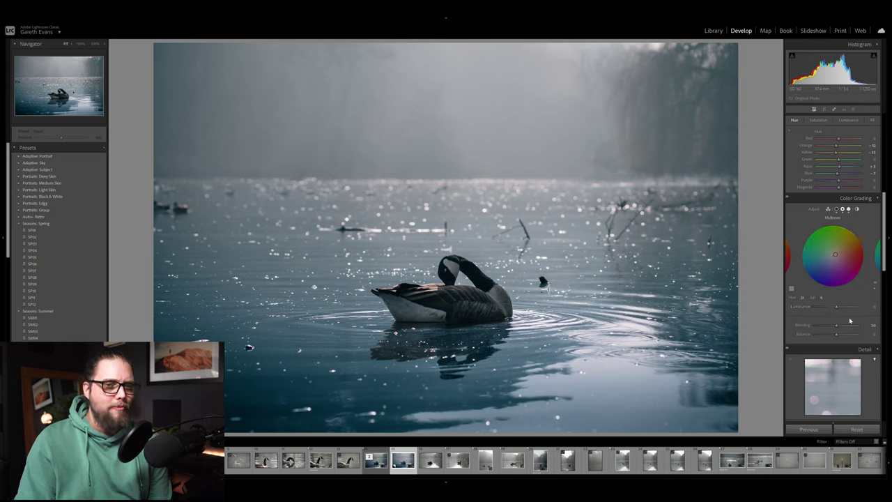
drag(837, 308, 824, 312)
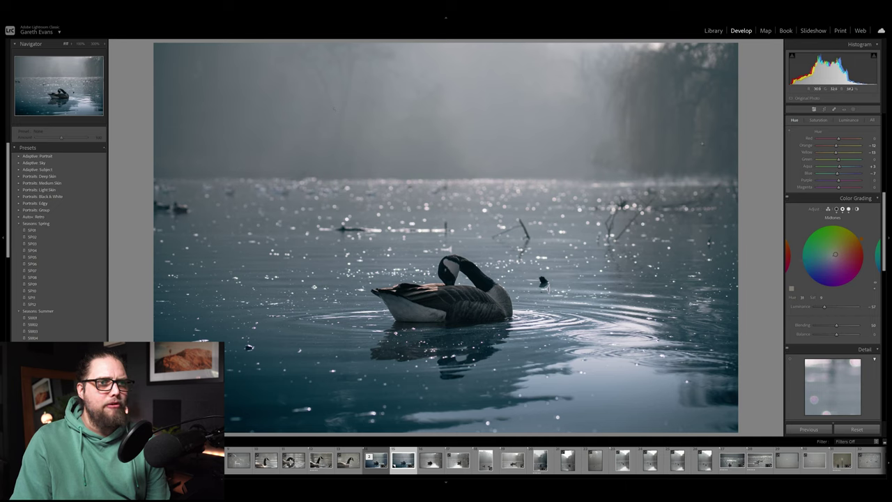
scroll(796, 325, up, 5)
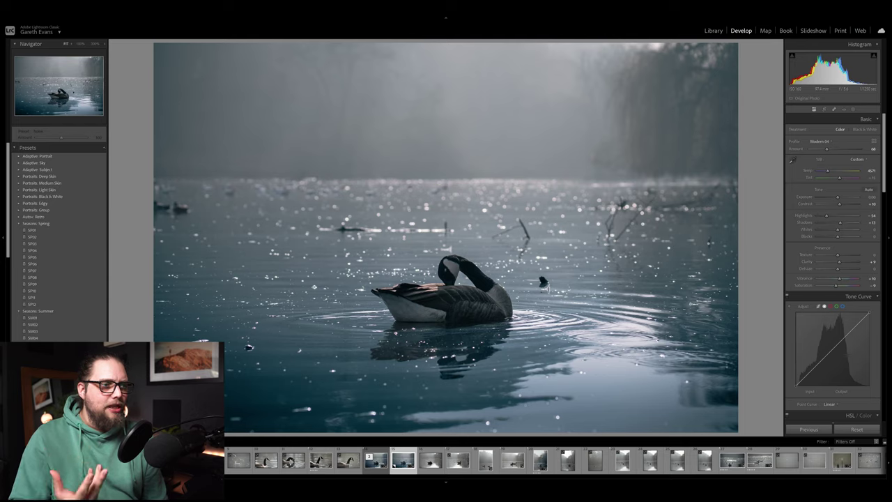
key(backslash)
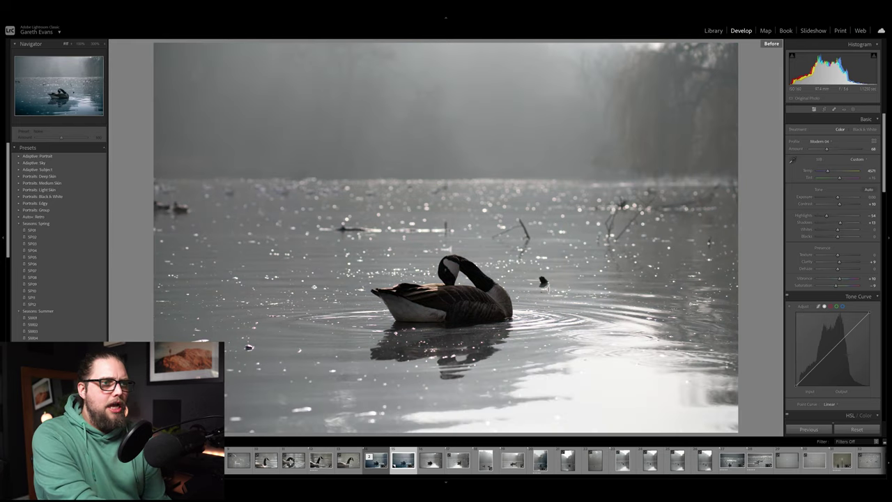
key(backslash)
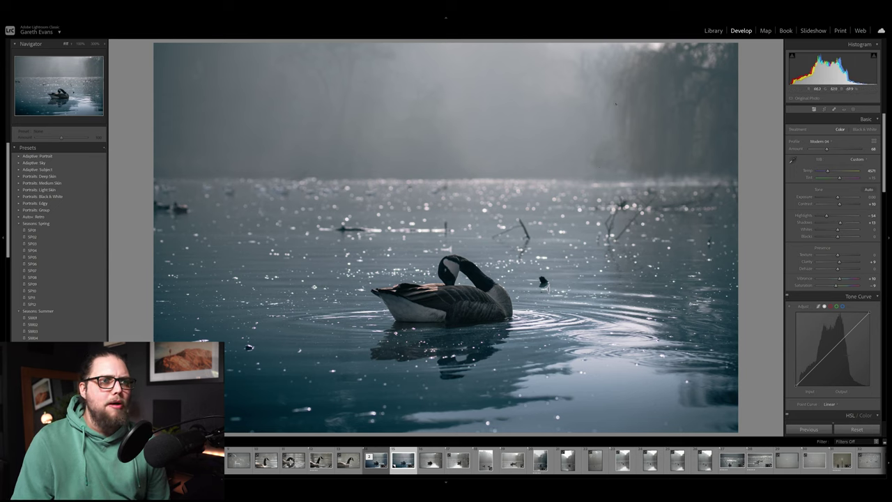
click(819, 142)
click(854, 113)
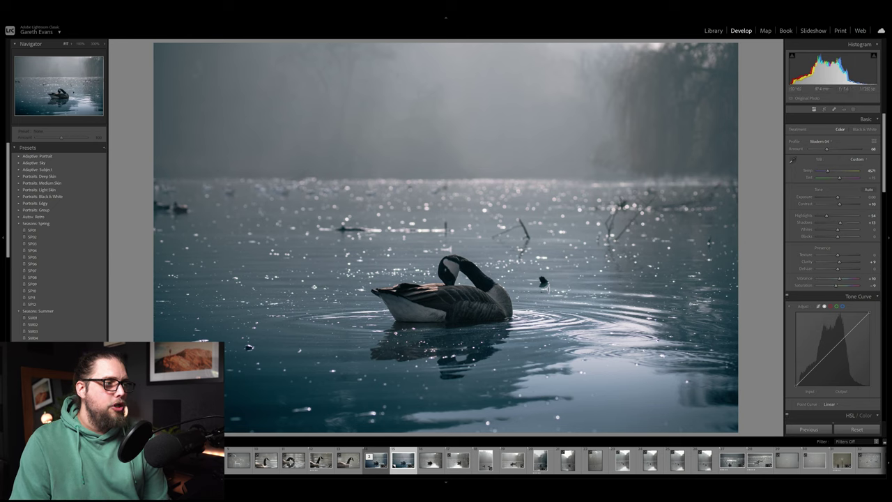
click(34, 277)
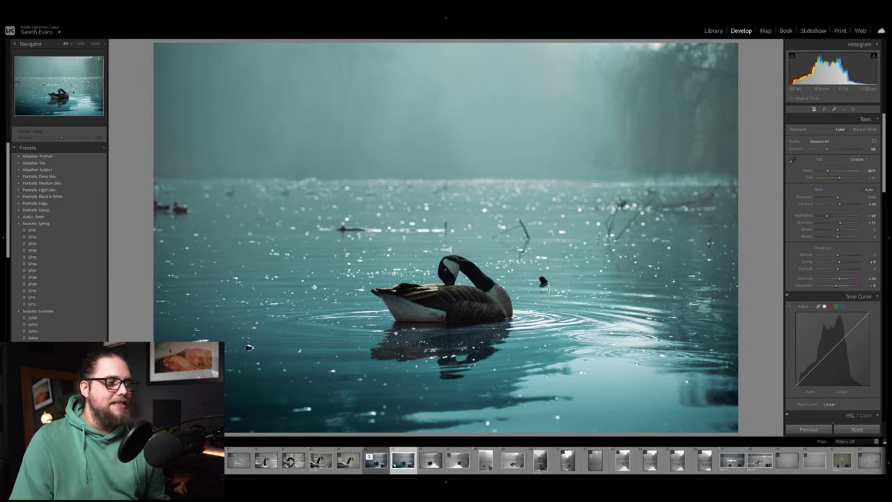
key(ctrl+z)
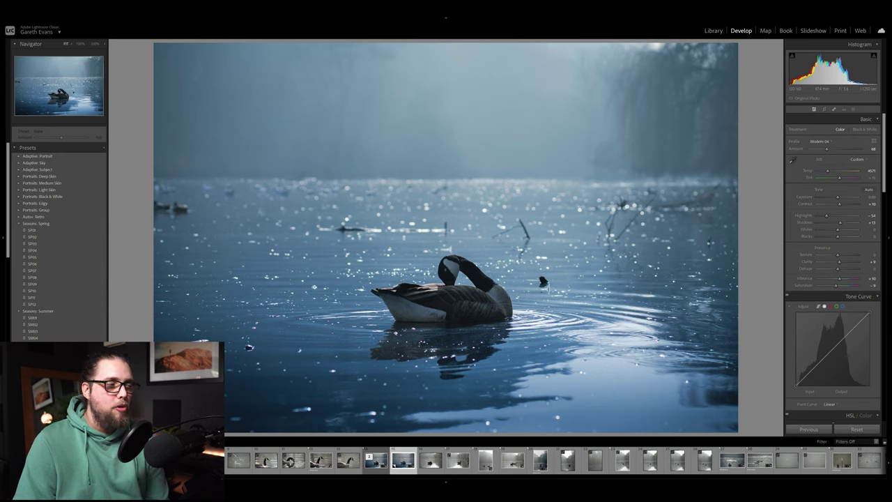
Apply the Seasons: Summer preset SM07, reduce its amount to about 38, and compare the result with the before version.
click(32, 358)
drag(61, 139, 47, 141)
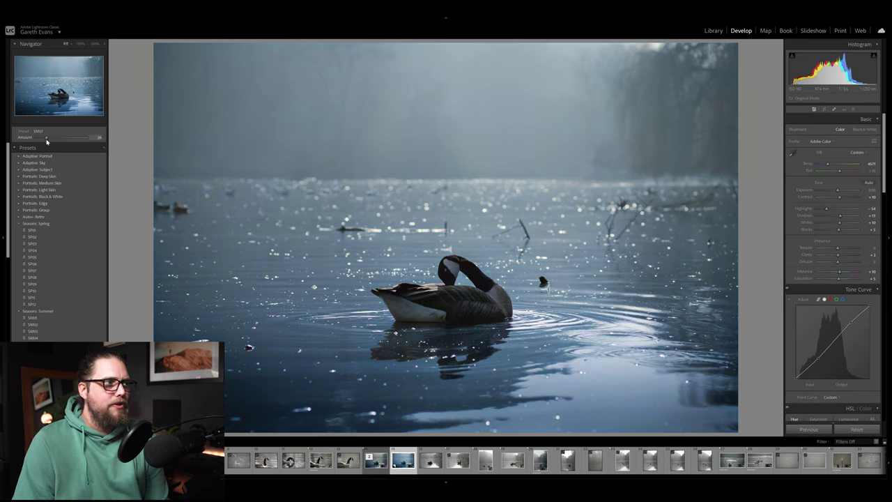
key(backslash)
key(backslash)
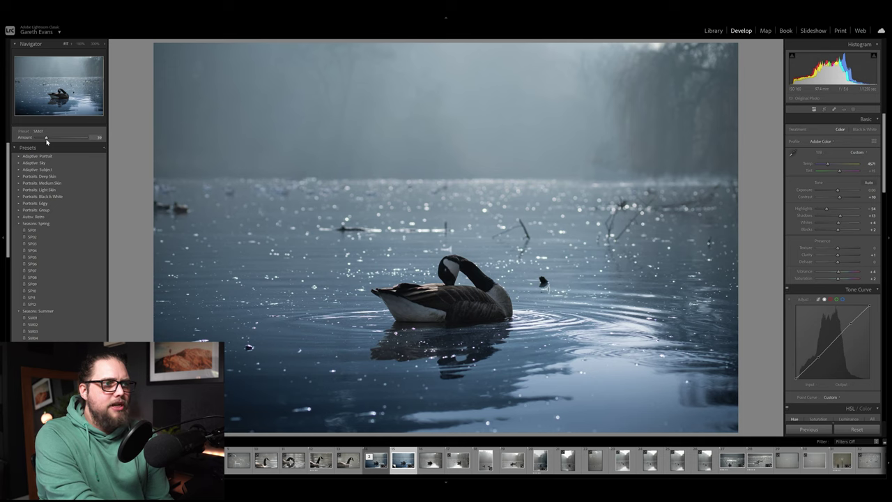
key(backslash)
key(backslash)
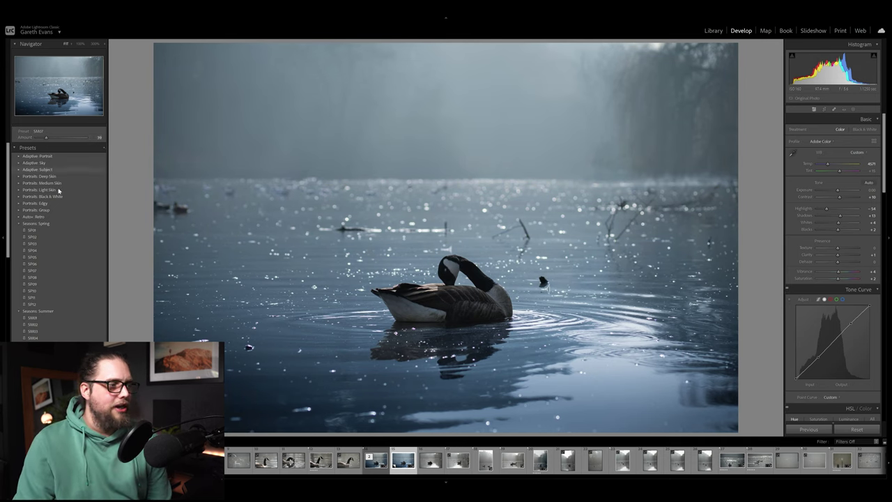
Apply the first Style: Cinematic II preset, CN11, reduce its amount to about 58, and compare the result with the before version.
scroll(55, 244, down, 5)
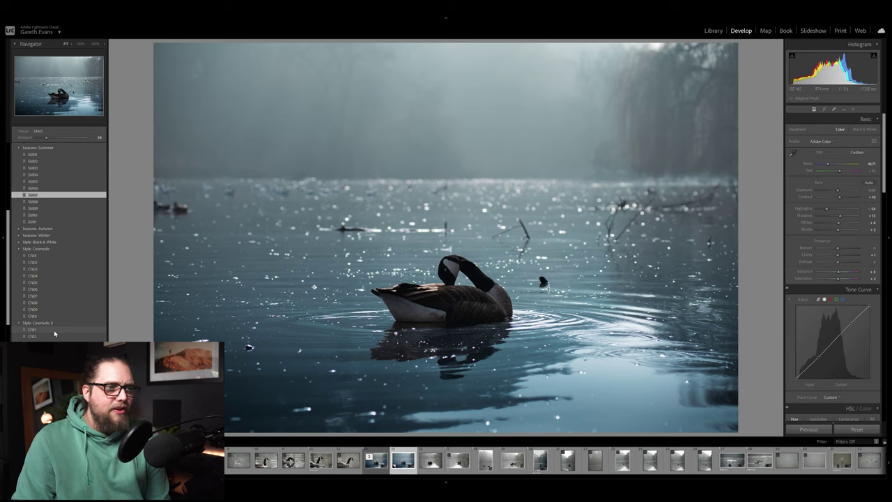
click(54, 331)
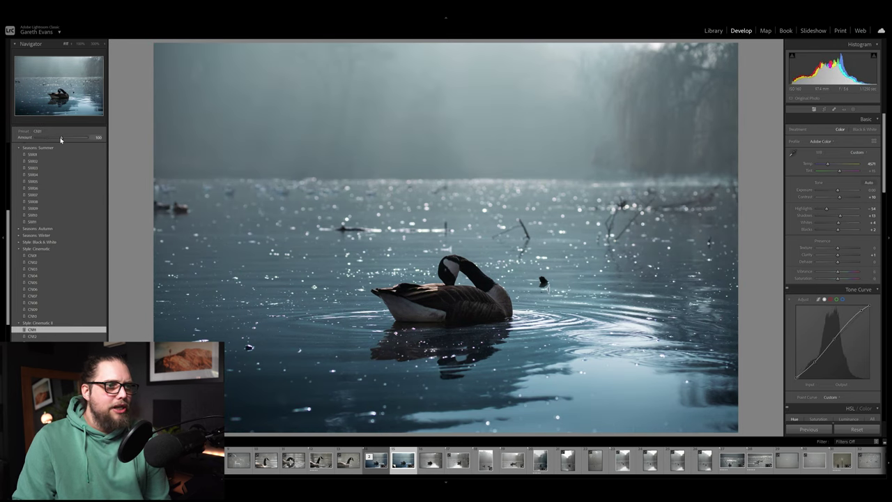
drag(60, 140, 50, 142)
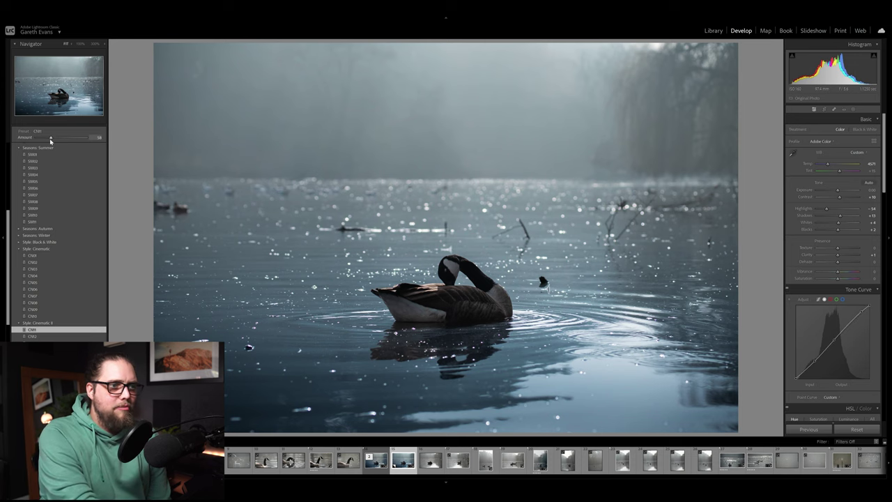
key(backslash)
key(backslash)
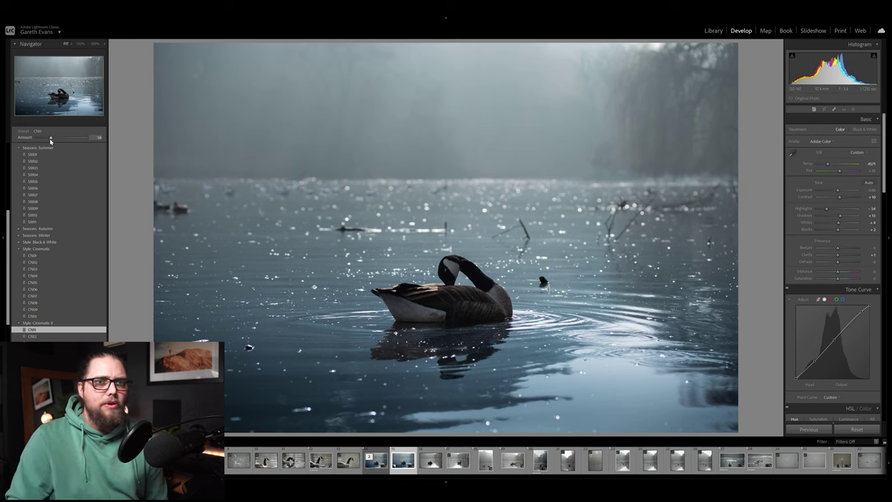
Brighten the goose in its subject mask by raising exposure to about 0.53 and shadows to about 16, and close masking.
click(855, 110)
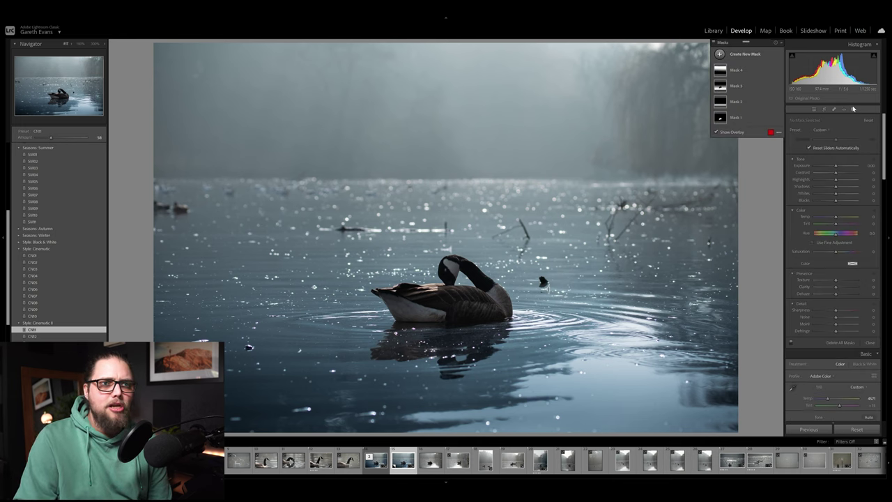
click(743, 119)
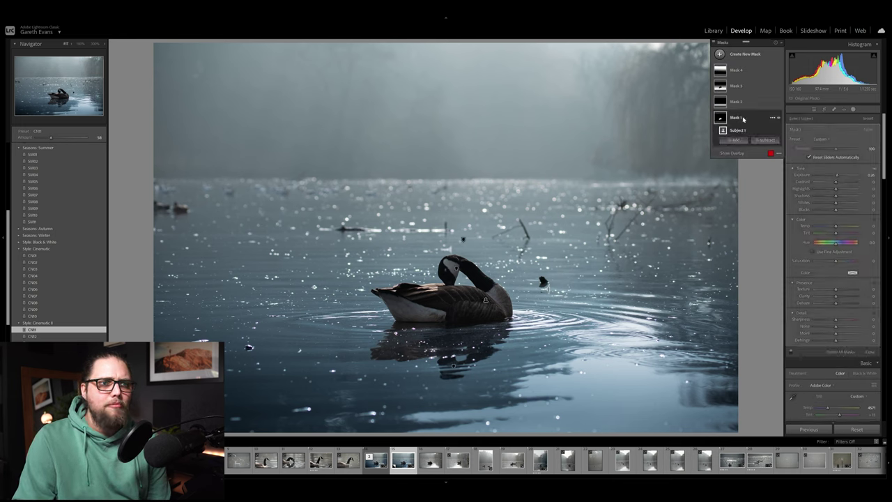
drag(837, 176, 839, 179)
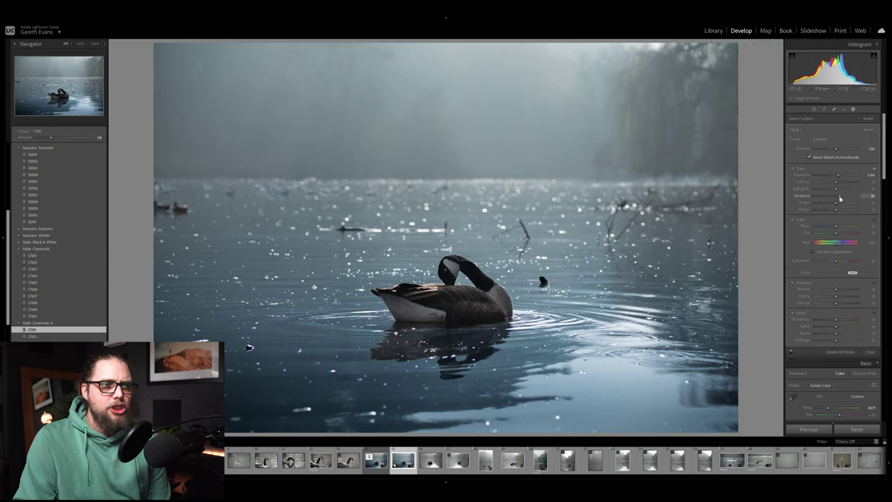
drag(837, 175, 838, 174)
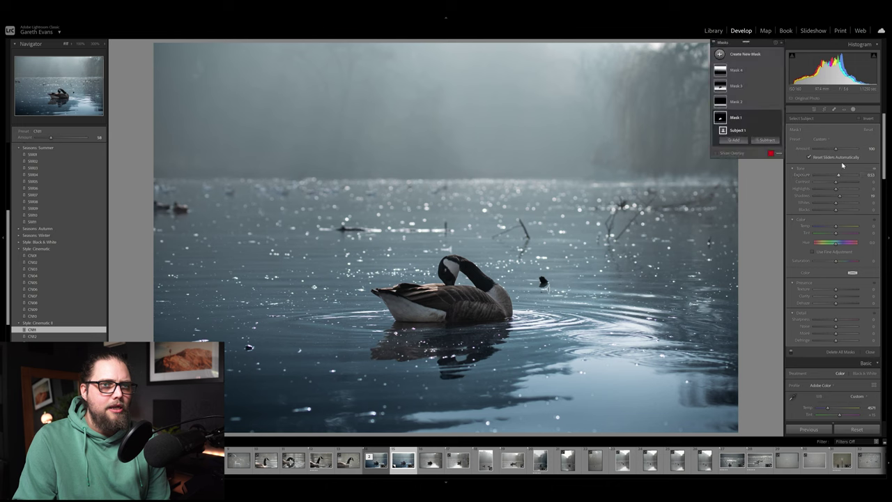
click(851, 109)
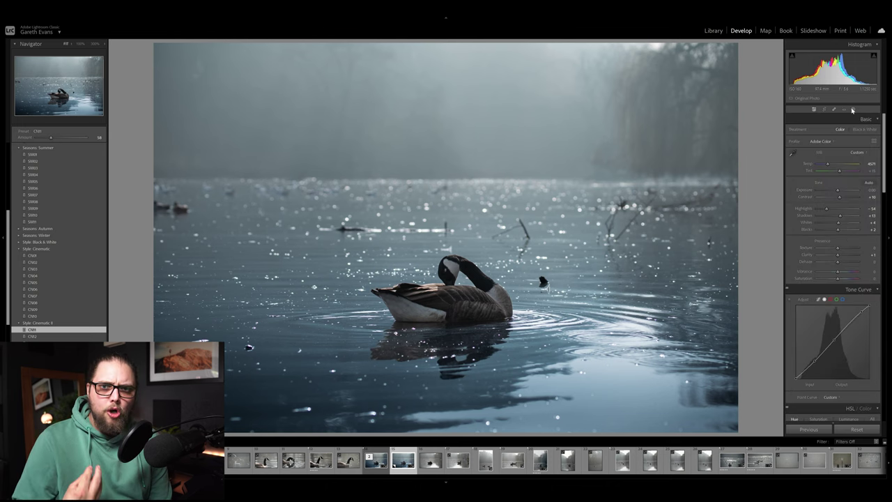